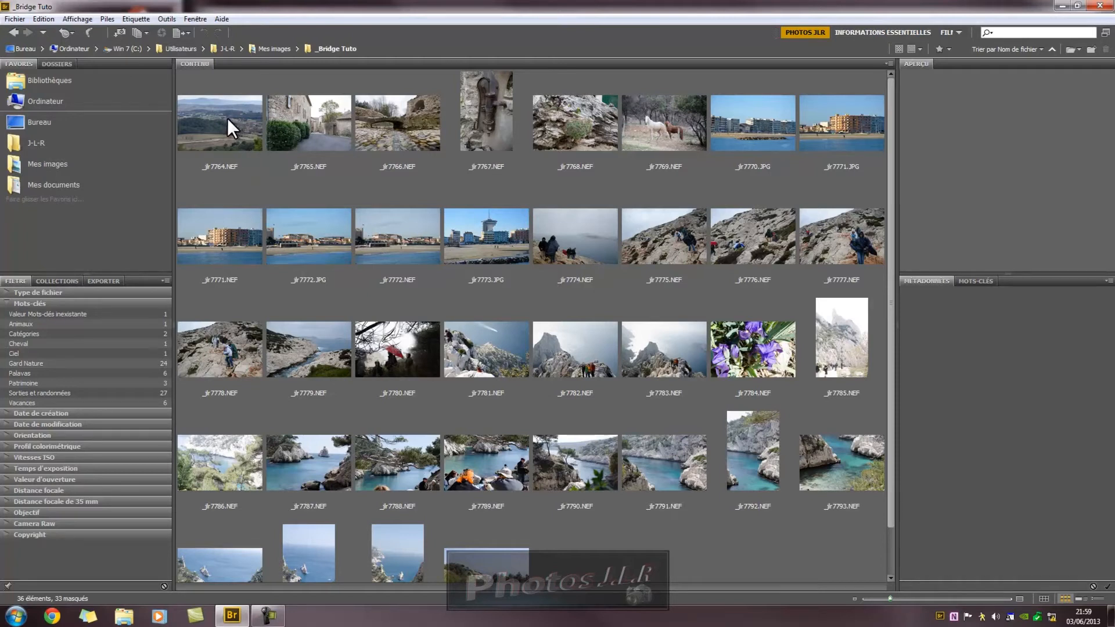
# Select all photos in the _Bridge Tuto folder and open the batch rename settings (Changement de nom global)
pyautogui.click(228, 117)
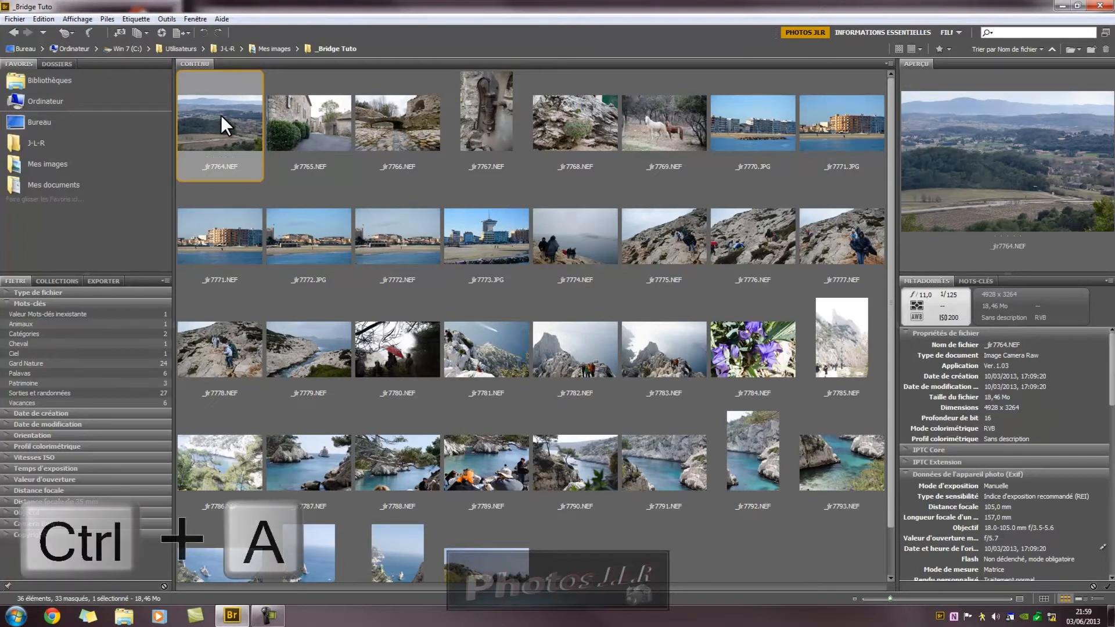
pyautogui.hotkey('ctrl', 'a')
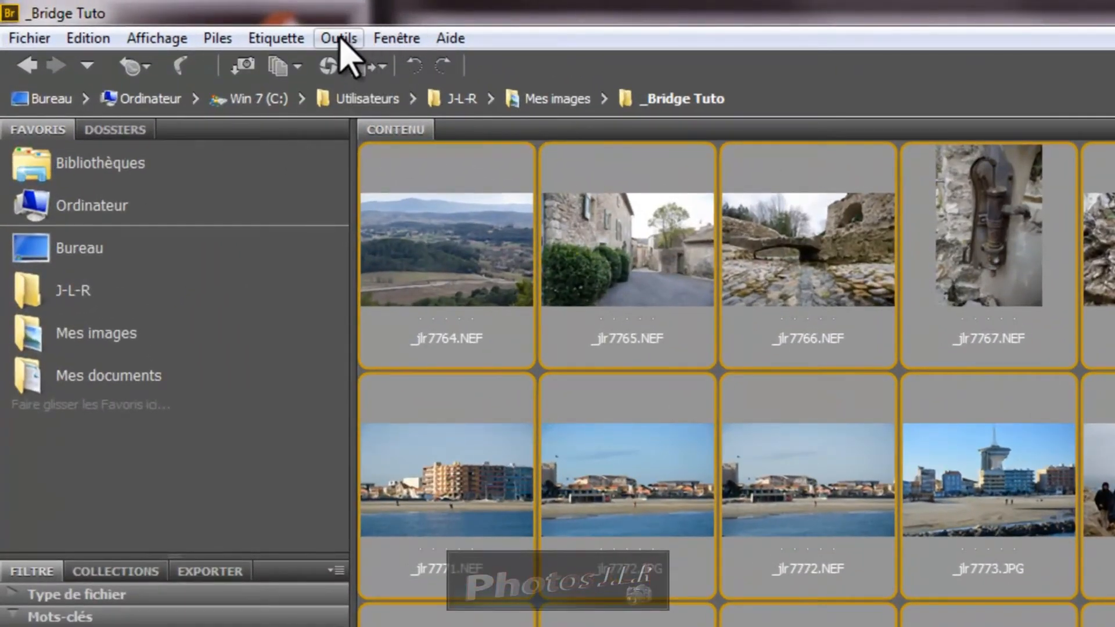
pyautogui.click(339, 38)
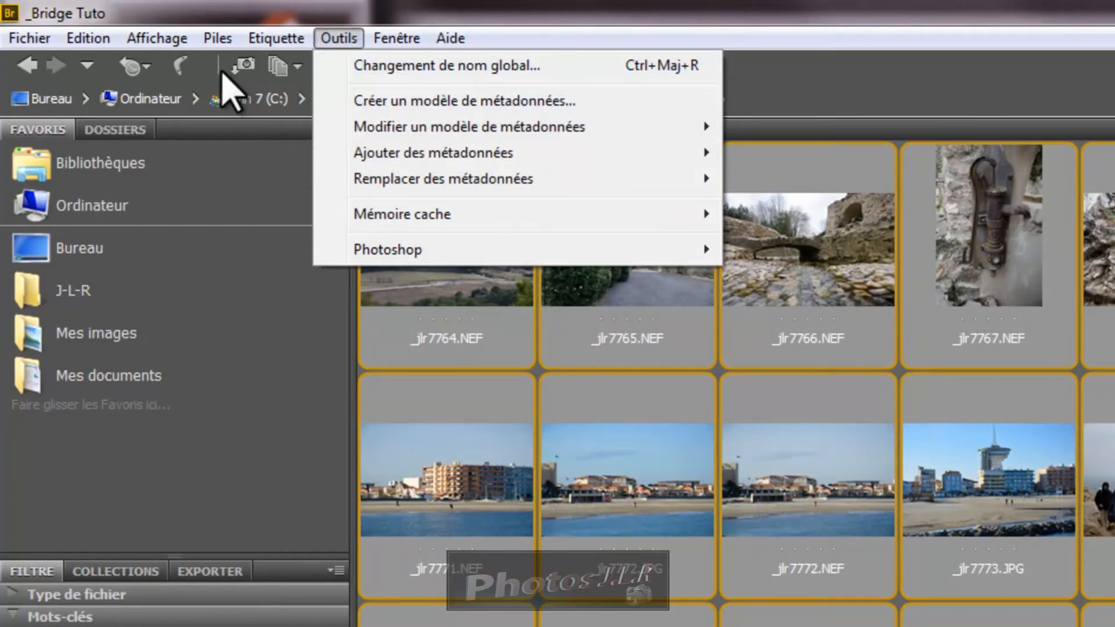
pyautogui.click(286, 68)
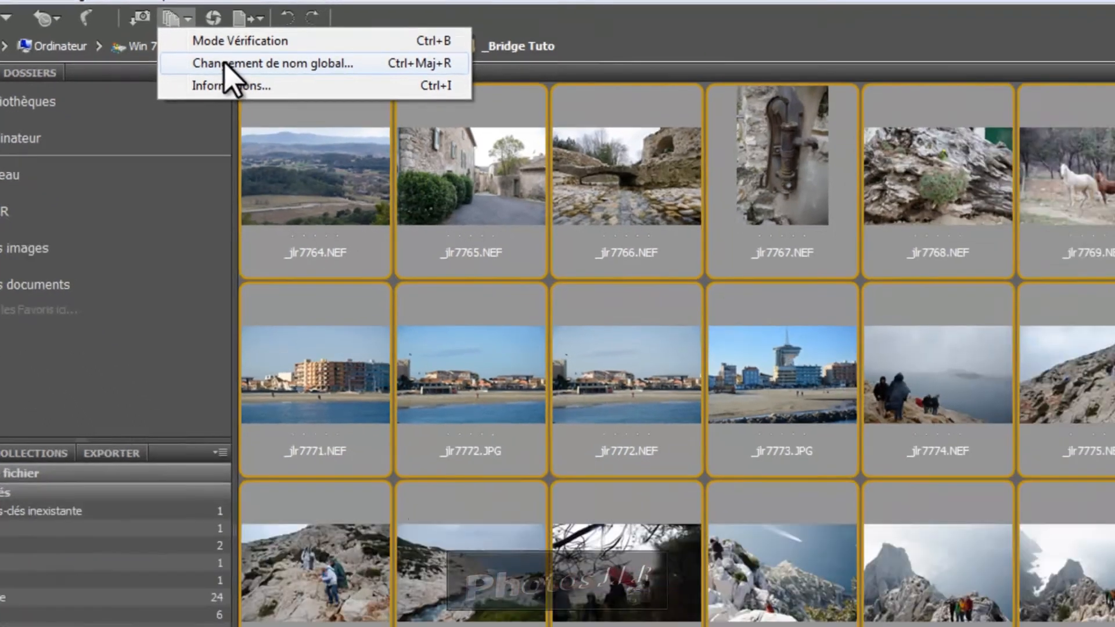
pyautogui.click(343, 119)
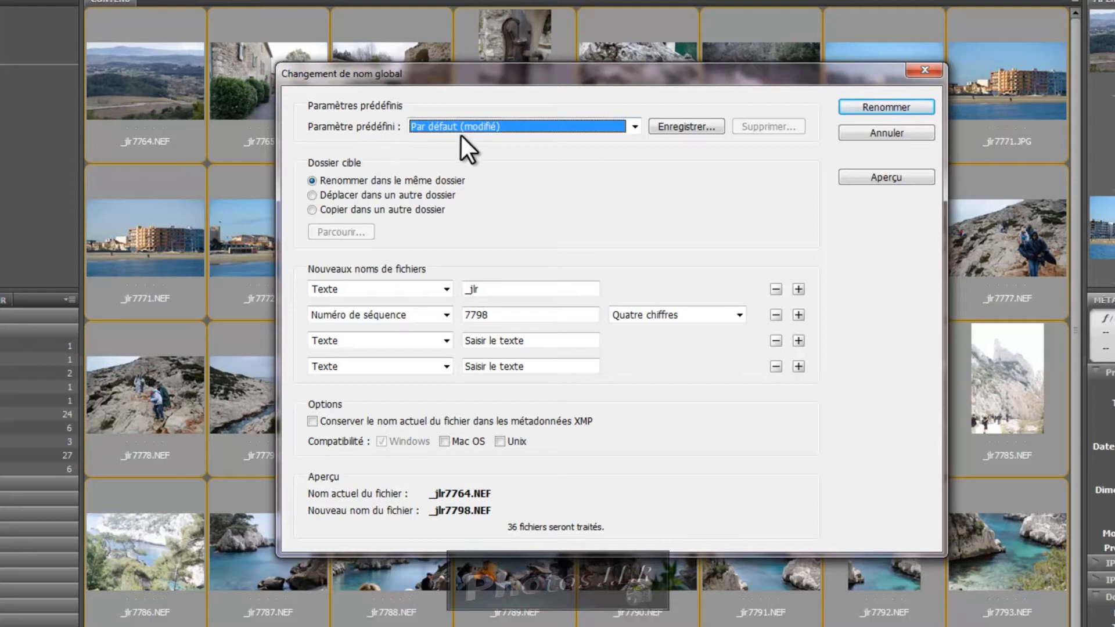
# Load the "Par défaut" rename preset and make the first name element a sequence number with two digits (Deux chiffres)
pyautogui.click(636, 127)
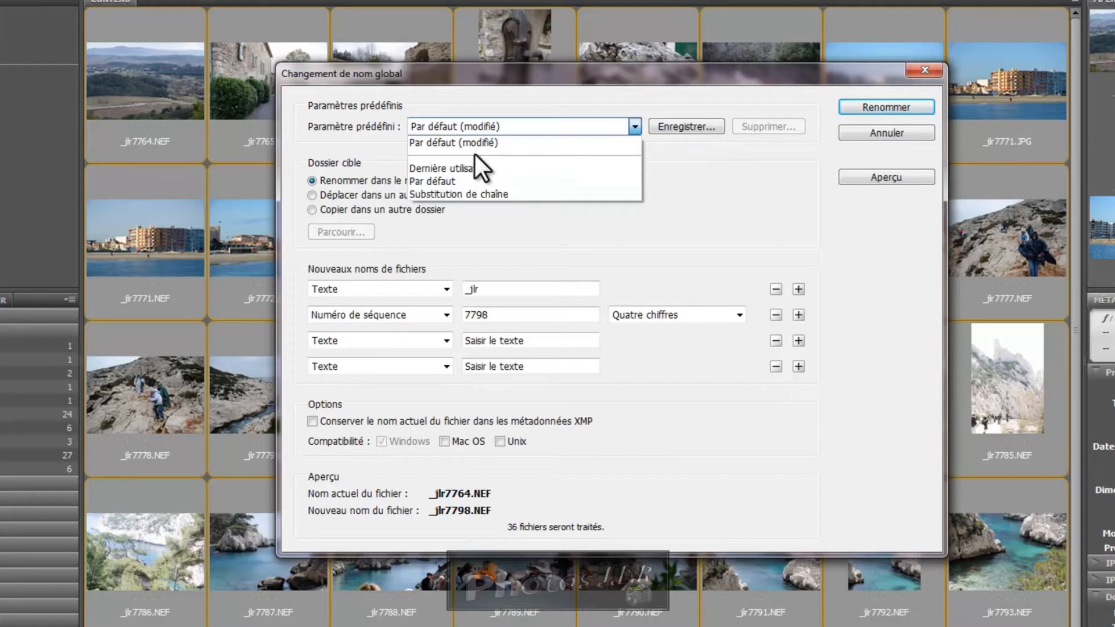
pyautogui.click(434, 179)
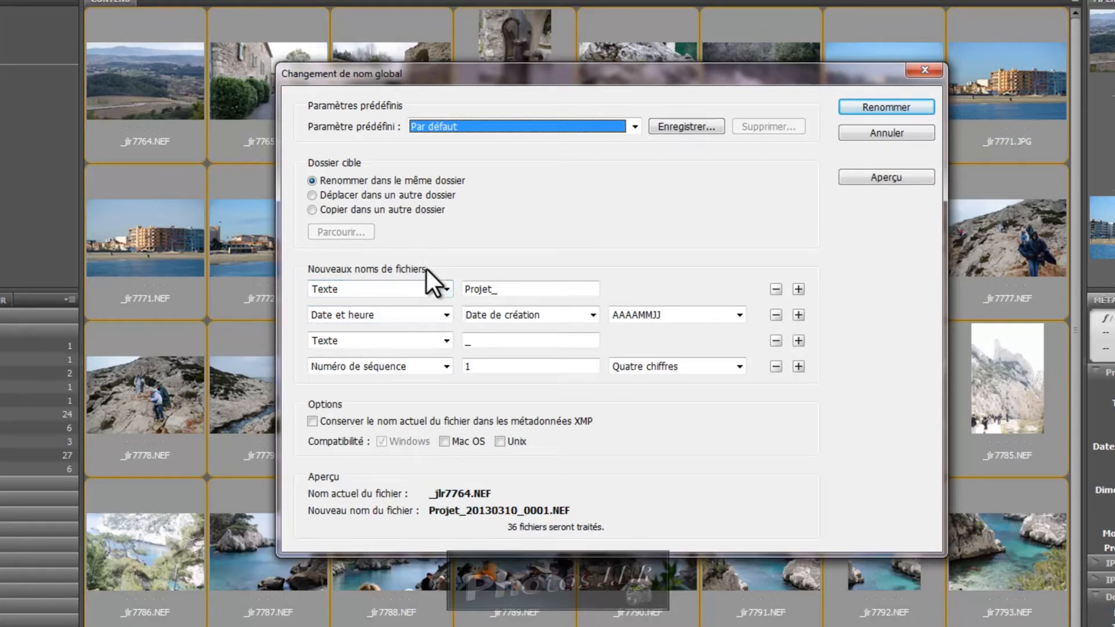
pyautogui.click(447, 289)
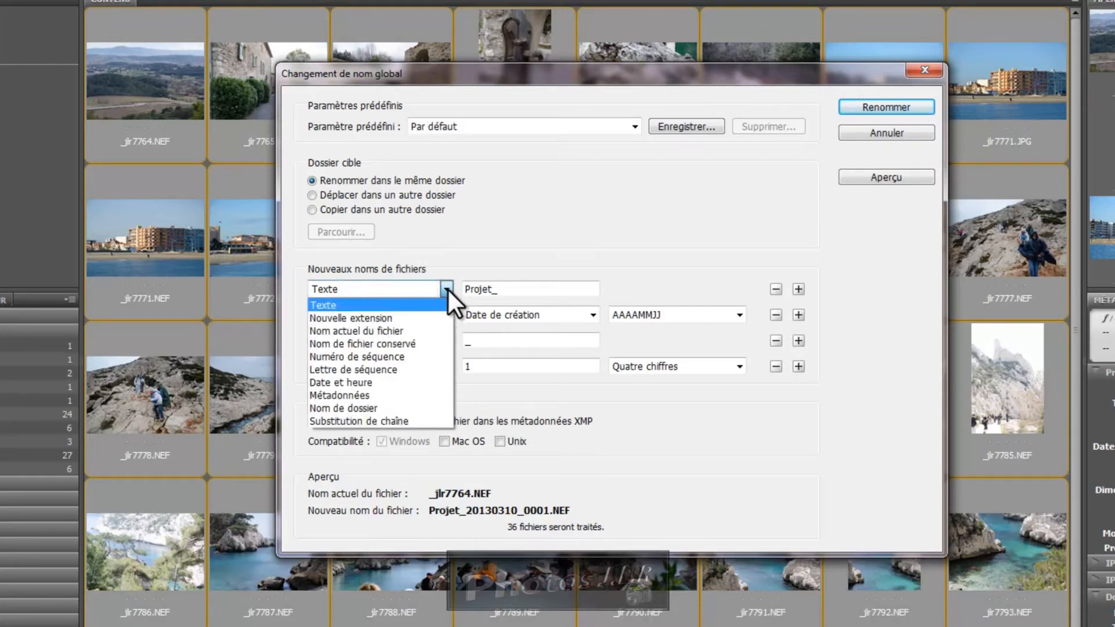
pyautogui.click(333, 358)
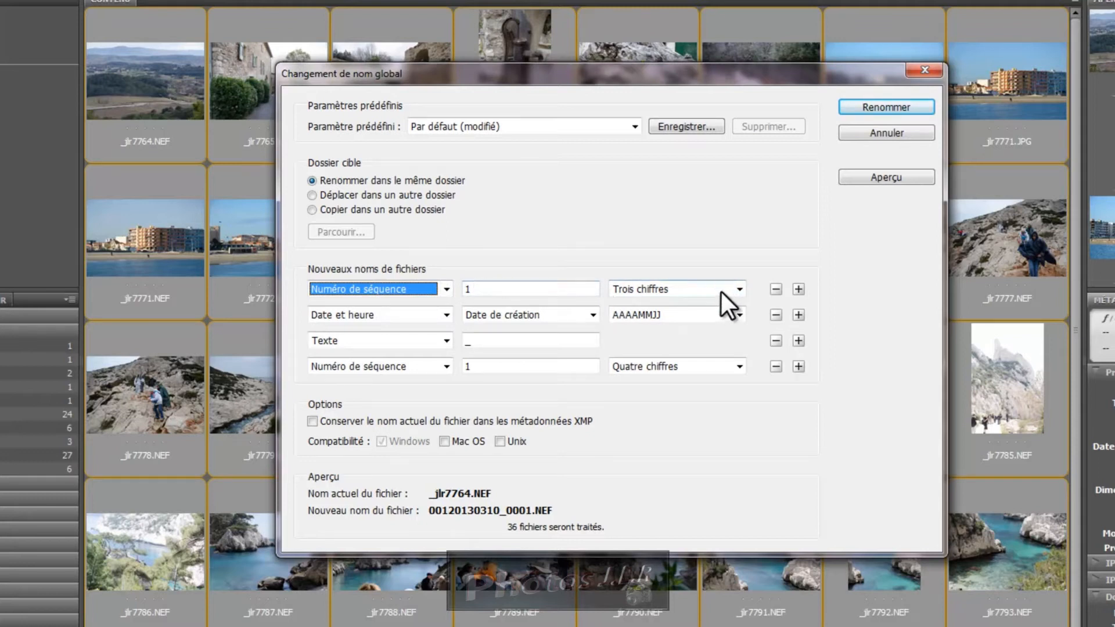
pyautogui.click(739, 289)
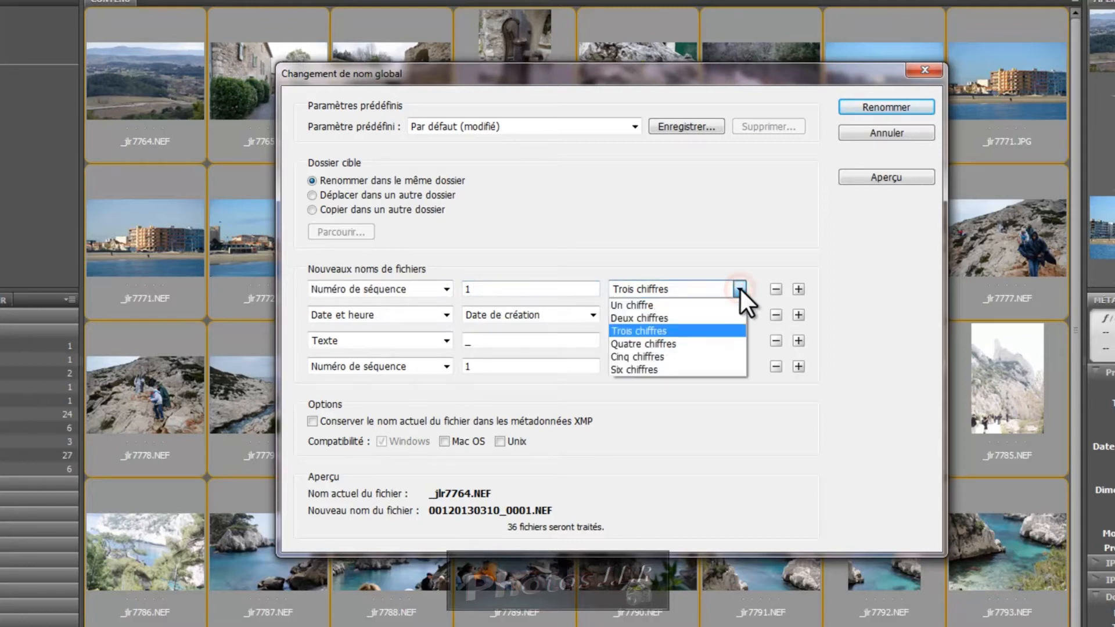
pyautogui.click(635, 317)
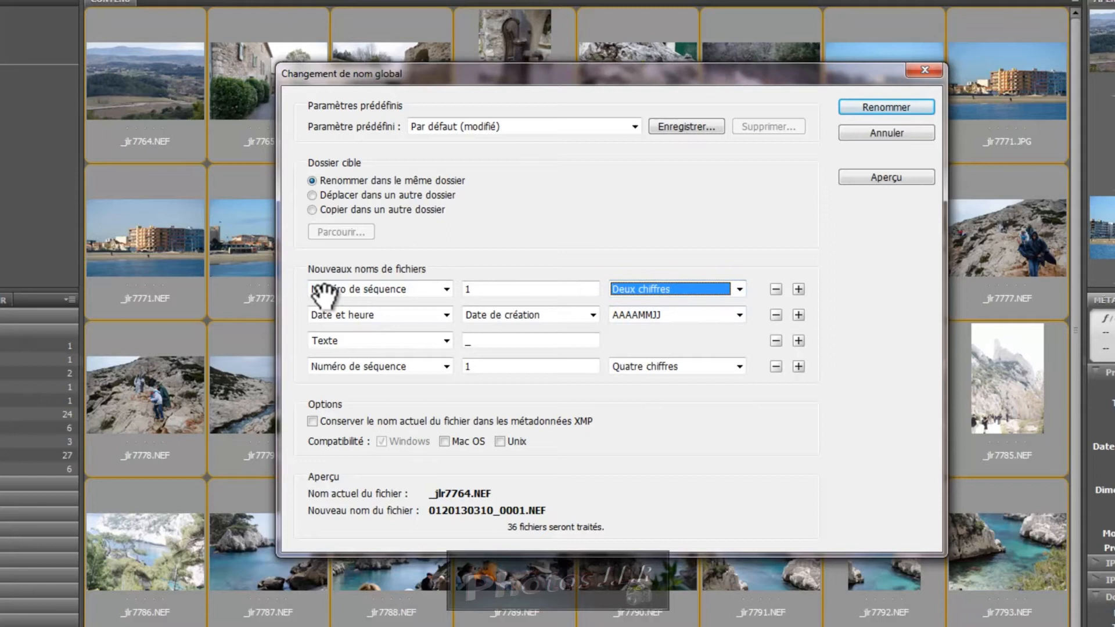
# Change the second name element from date and time to Texte with the content "Photos tuto"
pyautogui.click(447, 315)
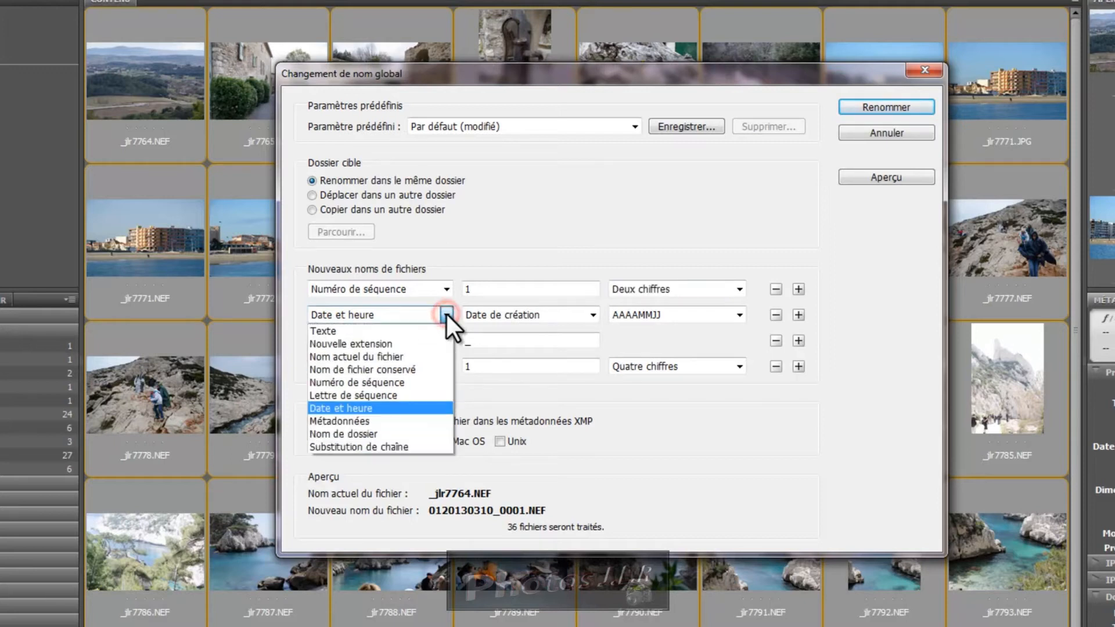
pyautogui.click(324, 330)
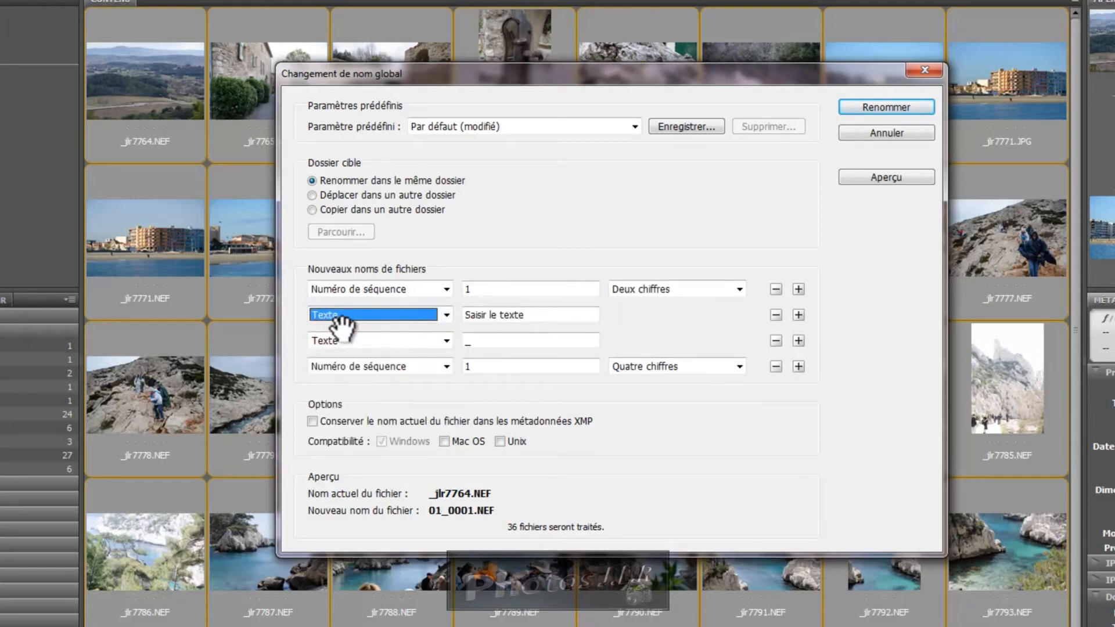
pyautogui.click(466, 314)
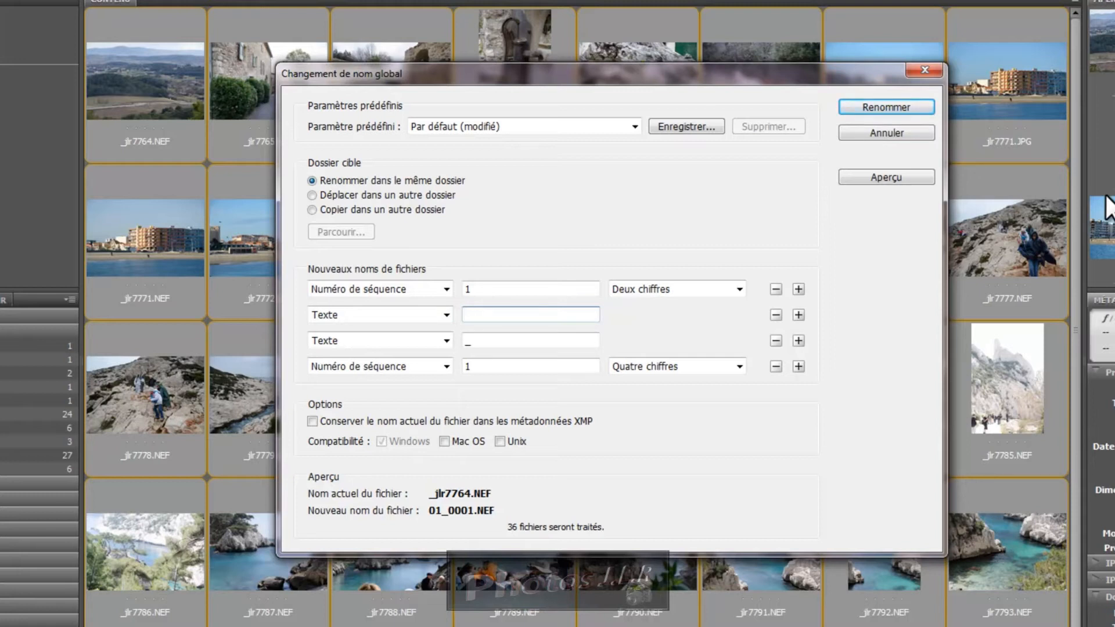
pyautogui.write('Photos t')
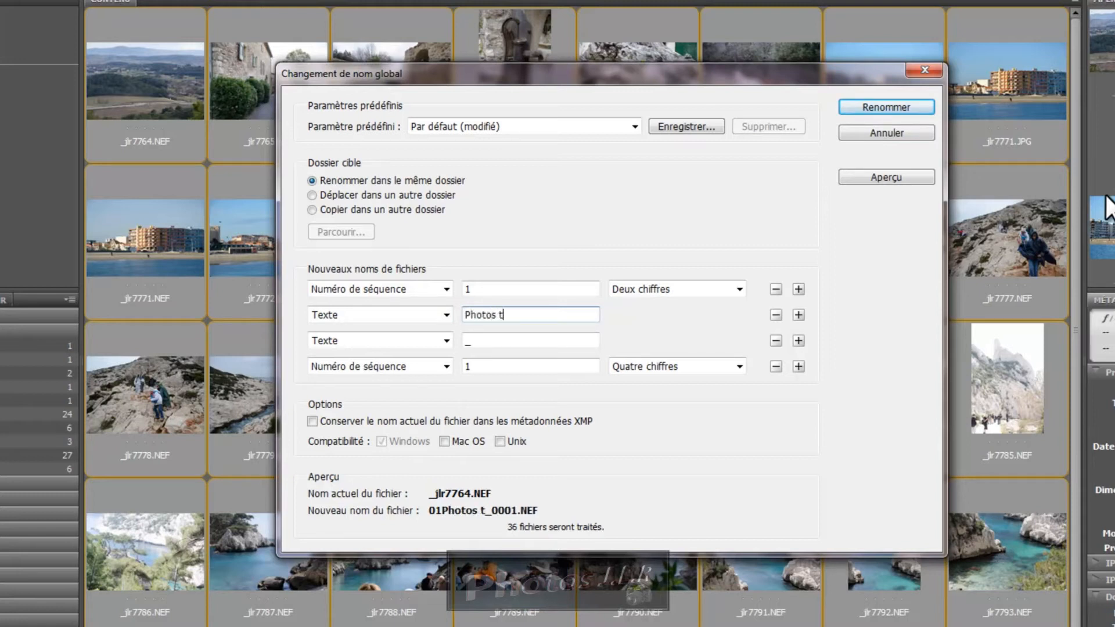
pyautogui.write('uto')
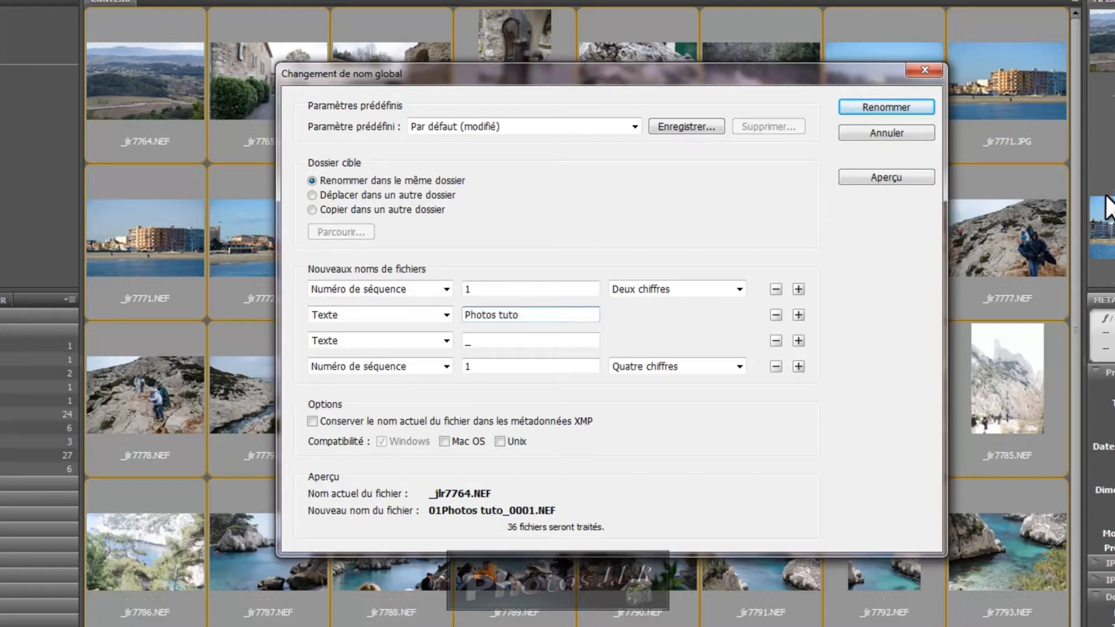
# Remove the underscore from the third name element and change the fourth element's type to Texte
pyautogui.click(388, 344)
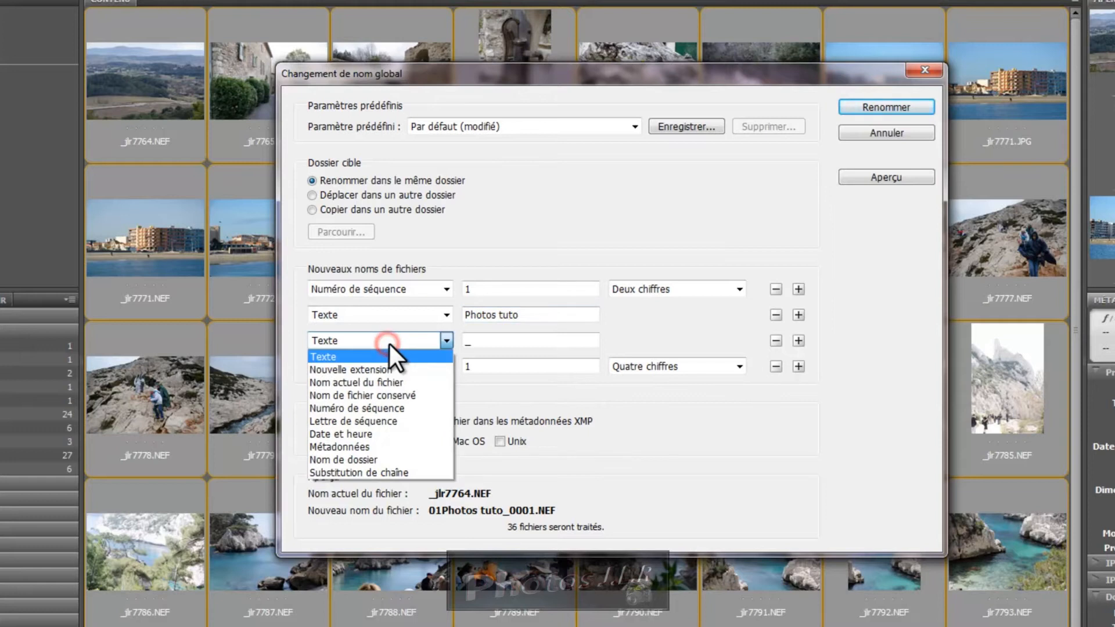
pyautogui.click(387, 342)
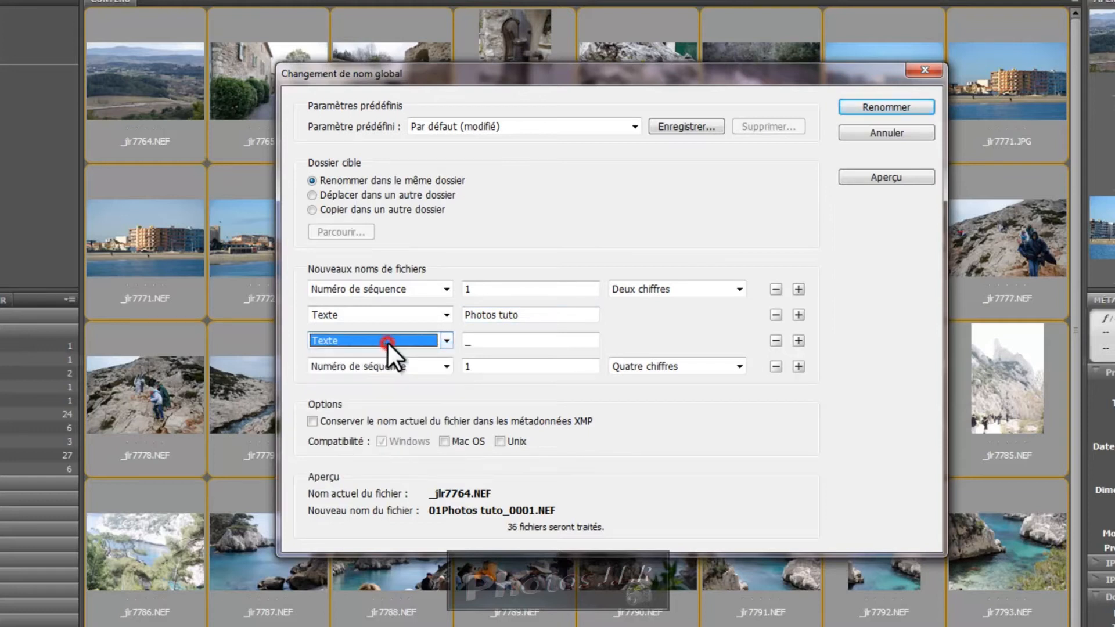
pyautogui.click(468, 343)
pyautogui.press('BackSpace')
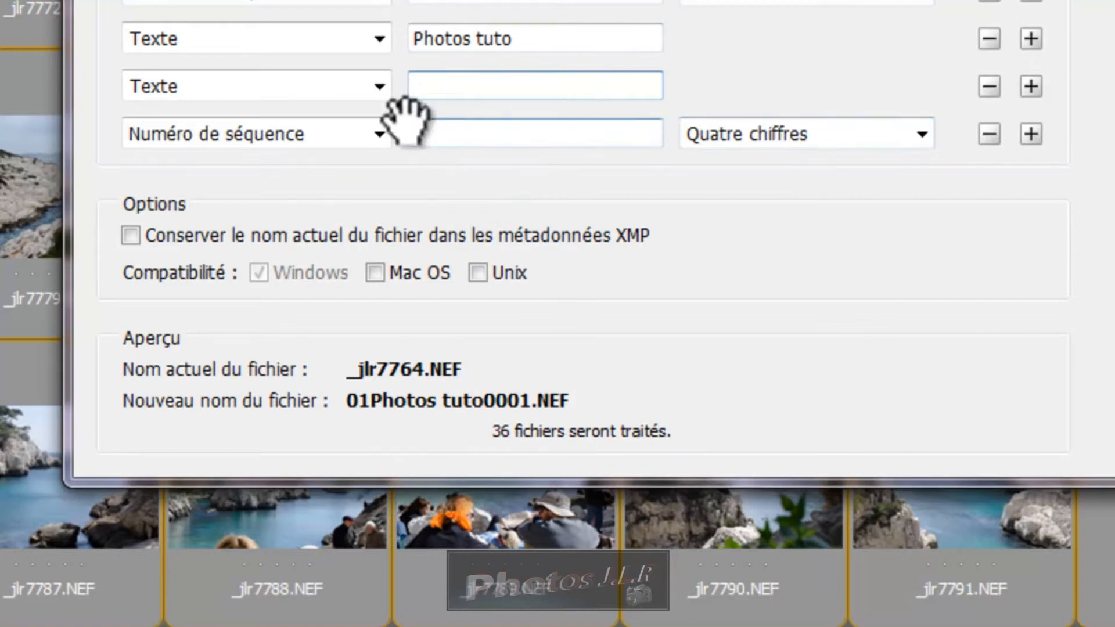
pyautogui.click(380, 134)
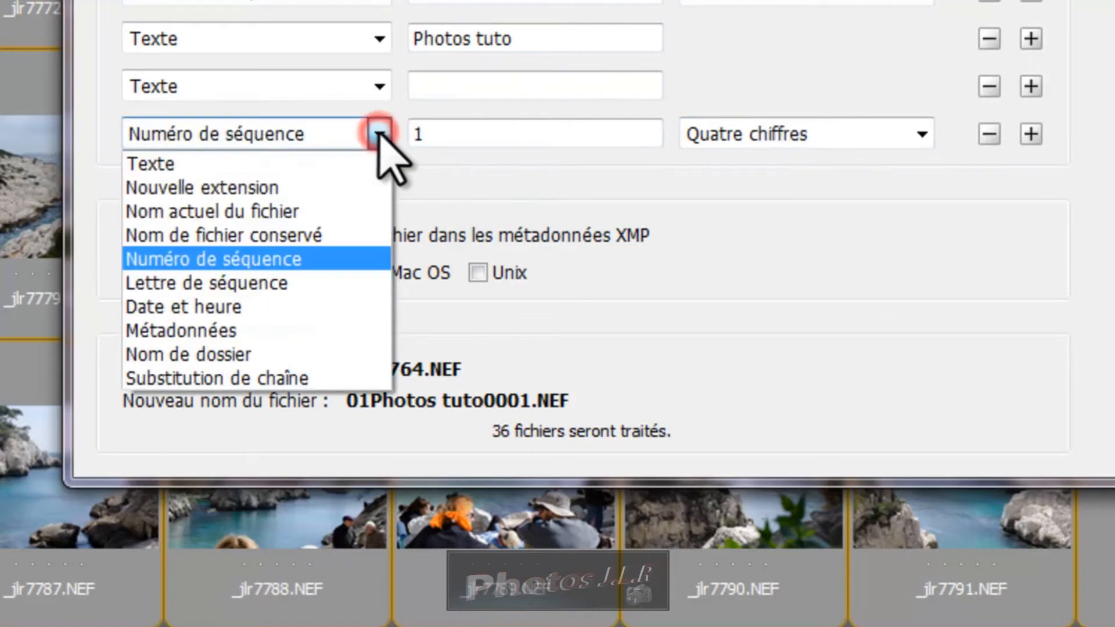
pyautogui.click(156, 164)
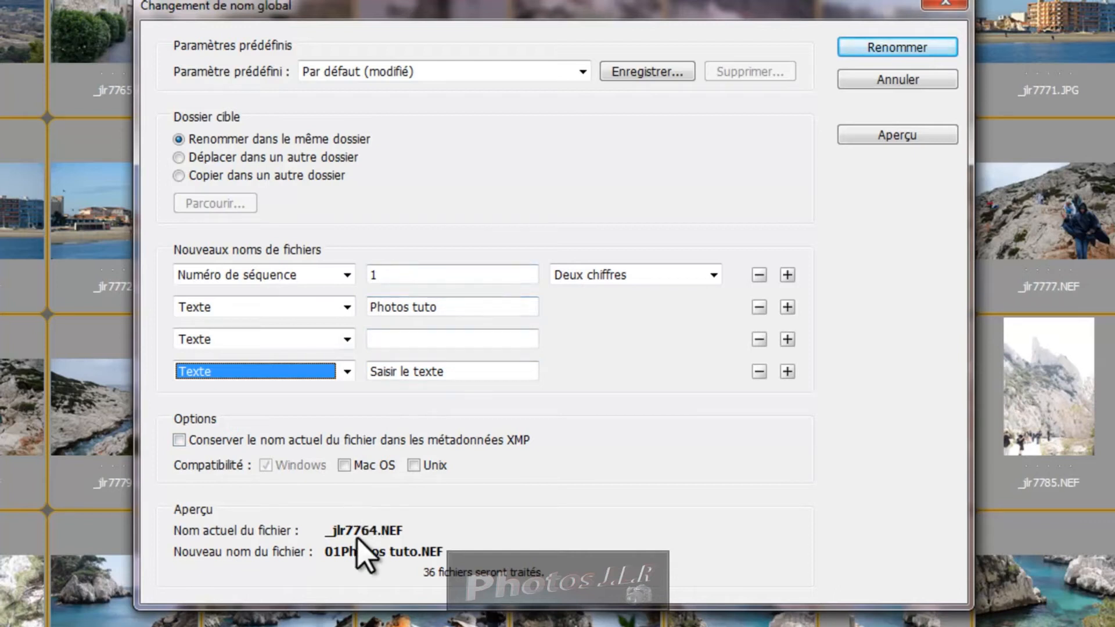
# Insert " - " before "Photos tuto" in the second name element and run the rename on the selected files
pyautogui.click(374, 307)
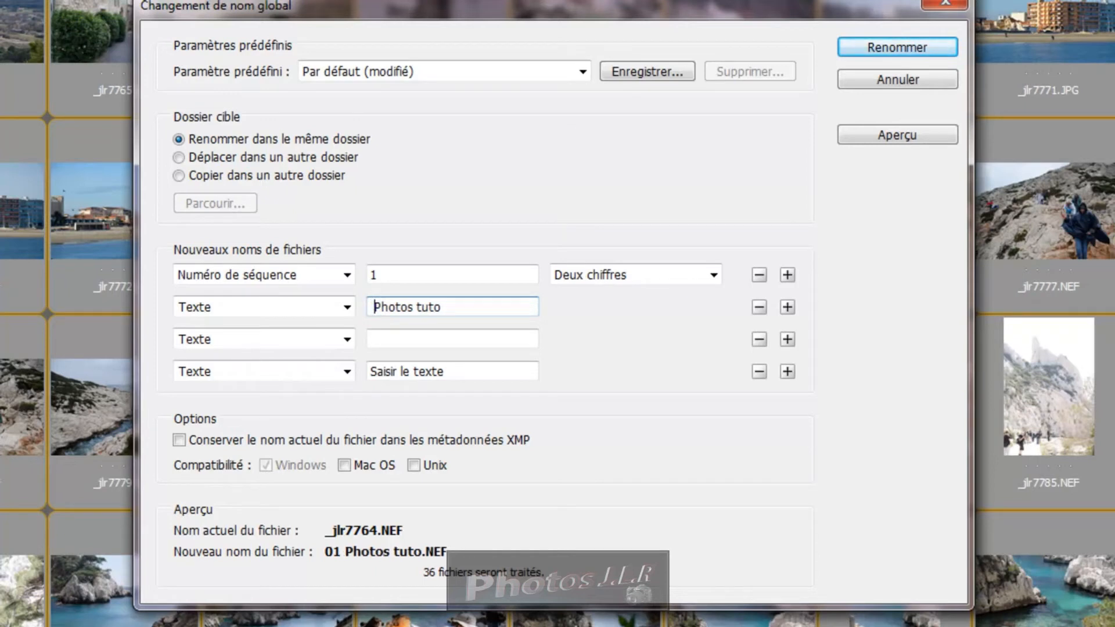
pyautogui.write('-')
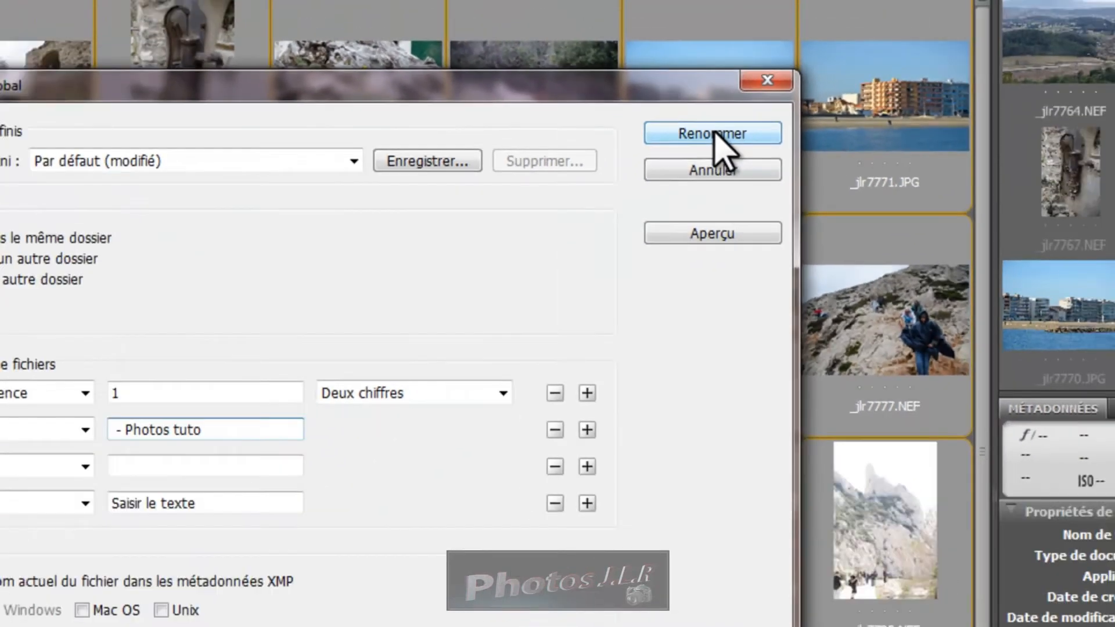
pyautogui.click(714, 133)
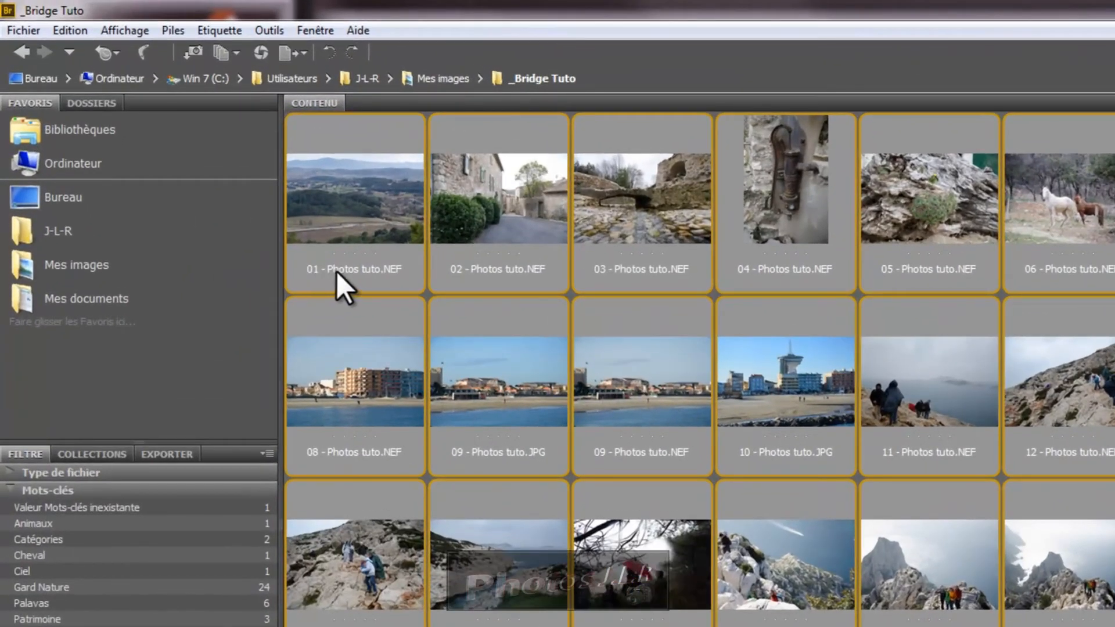
# Select only the photo 01 - Photos tuto.NEF and open the folder's photos in review mode (Mode Vérification)
pyautogui.click(375, 211)
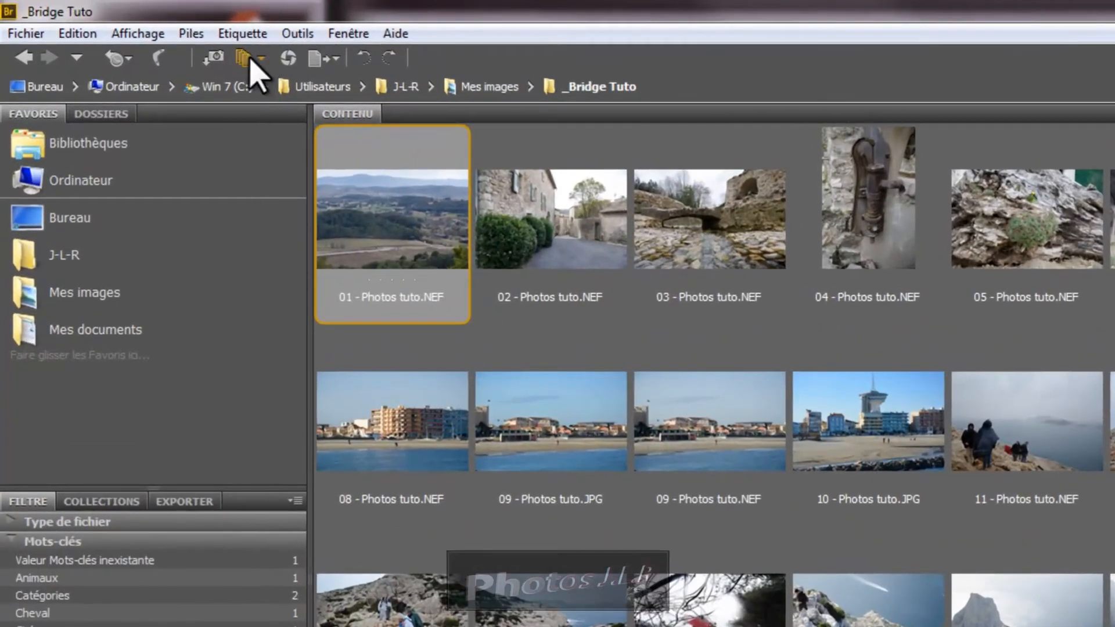
pyautogui.click(261, 58)
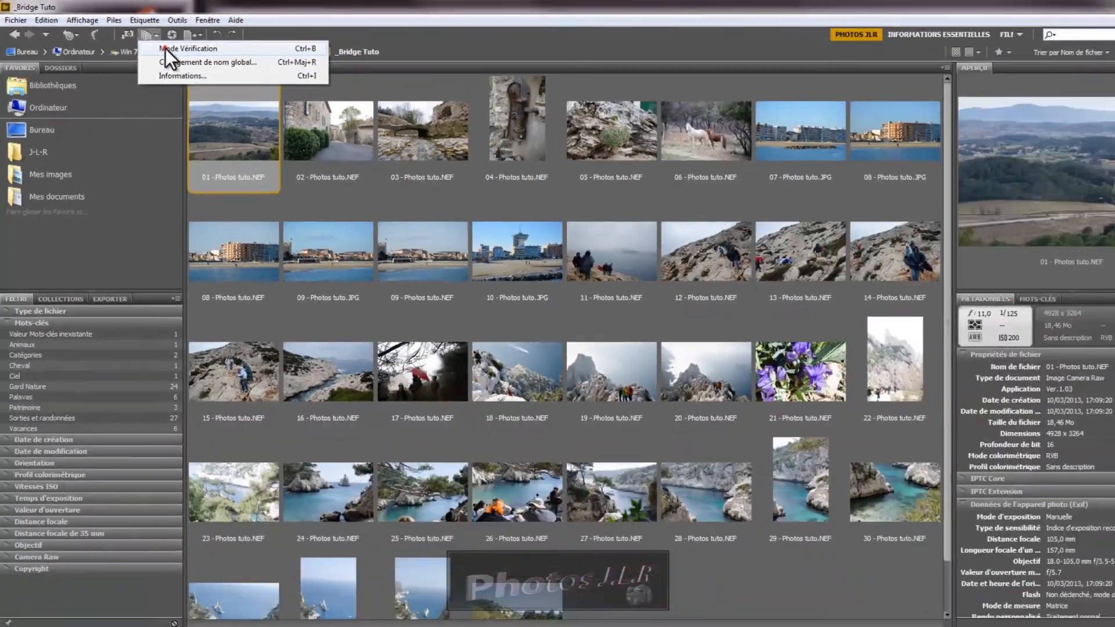
pyautogui.click(165, 48)
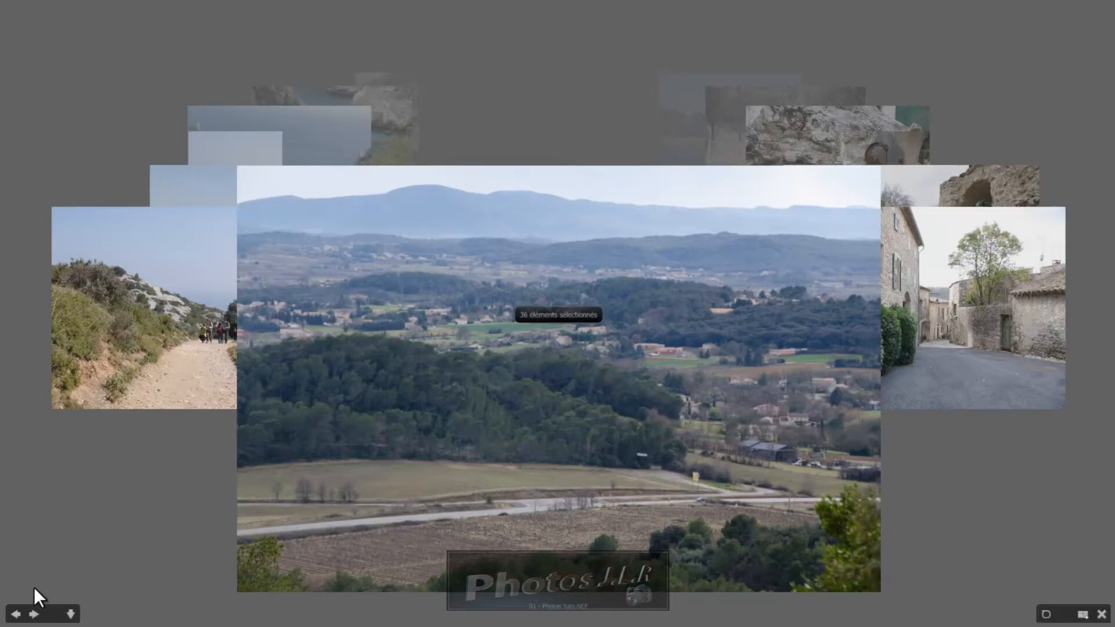
# Browse forward and backward through the photos in the review carousel, and leave review mode
pyautogui.click(34, 614)
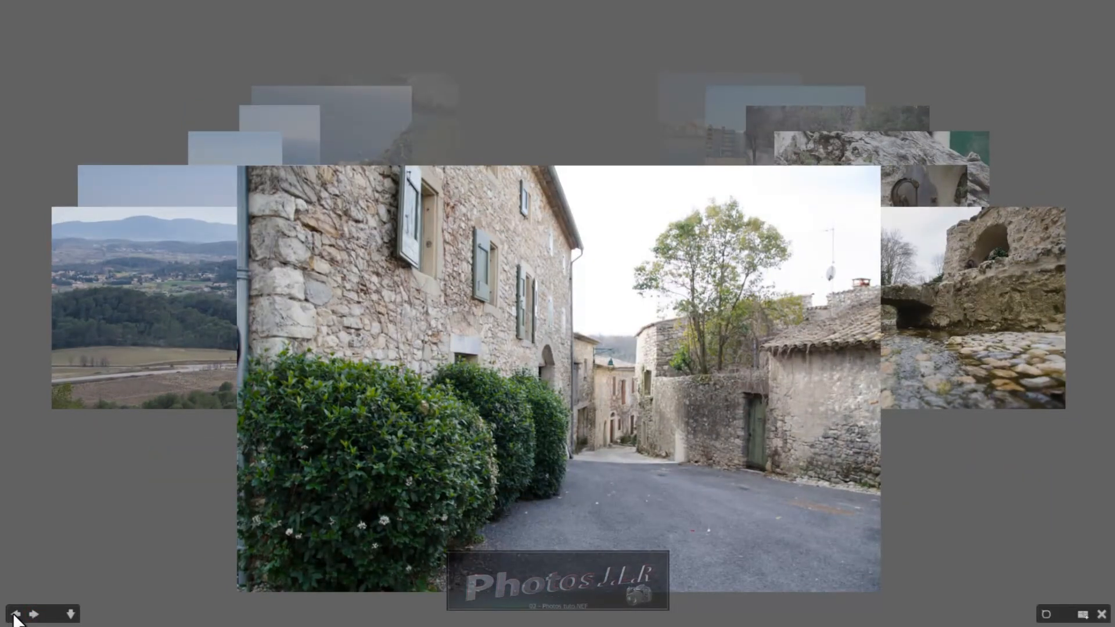
pyautogui.click(14, 615)
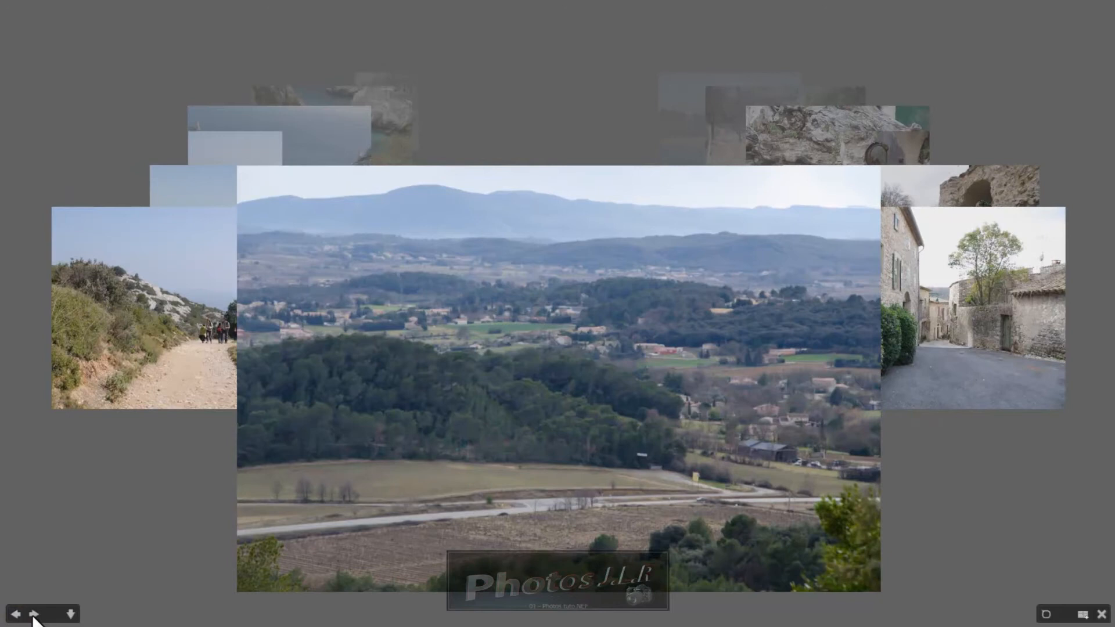
pyautogui.click(34, 615)
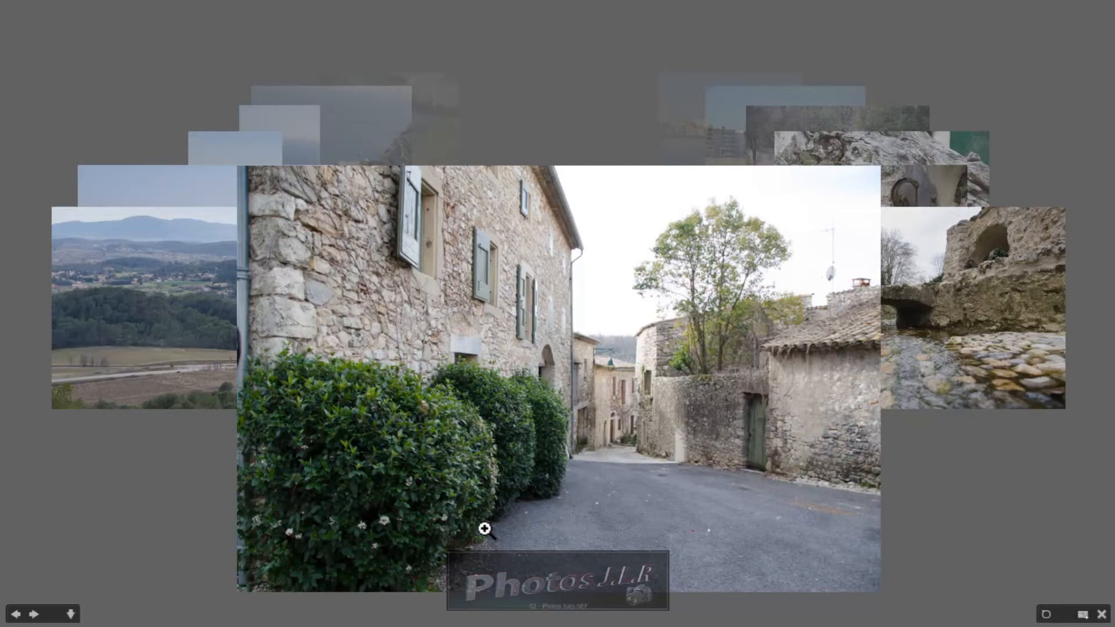
pyautogui.press('Right')
pyautogui.press('Left')
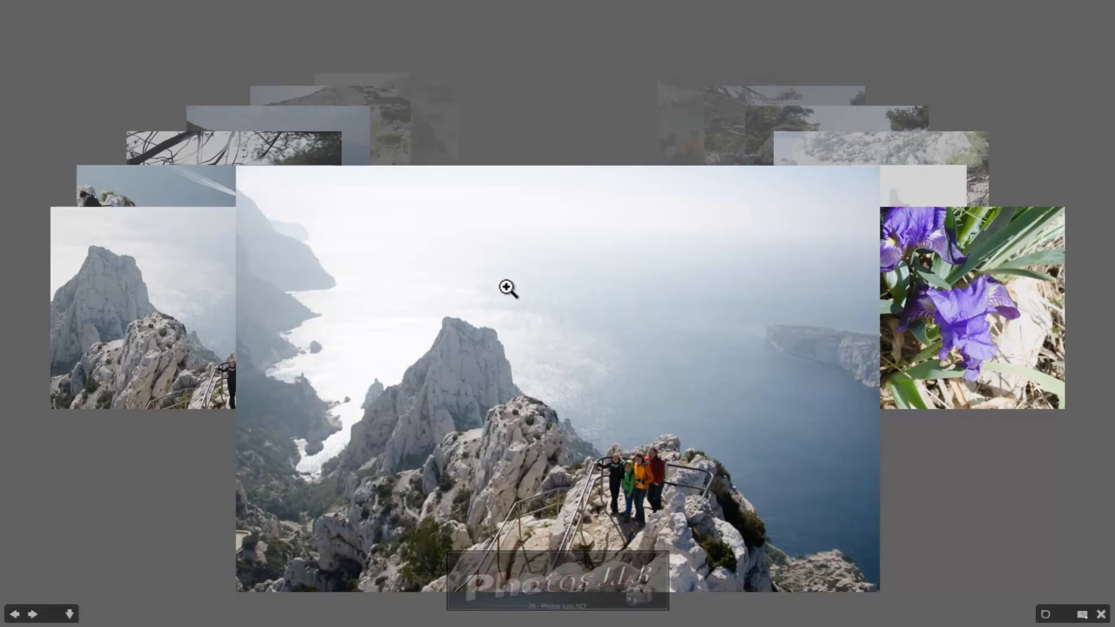
pyautogui.press('Escape')
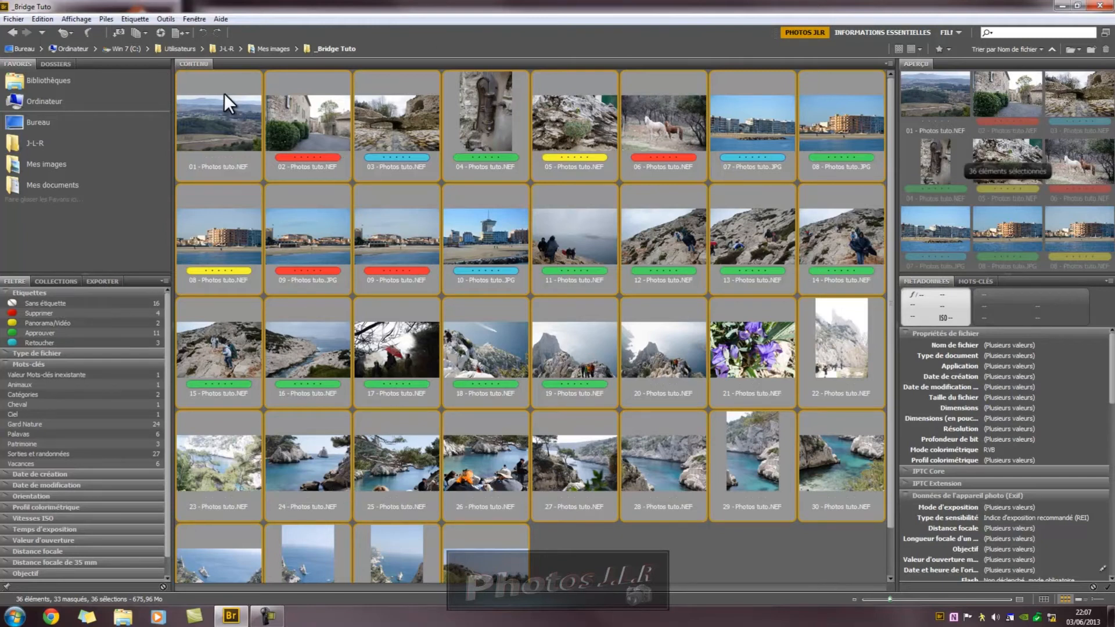
# Reduce the selection to the single photo 20 - Photos tuto.NEF
pyautogui.click(145, 33)
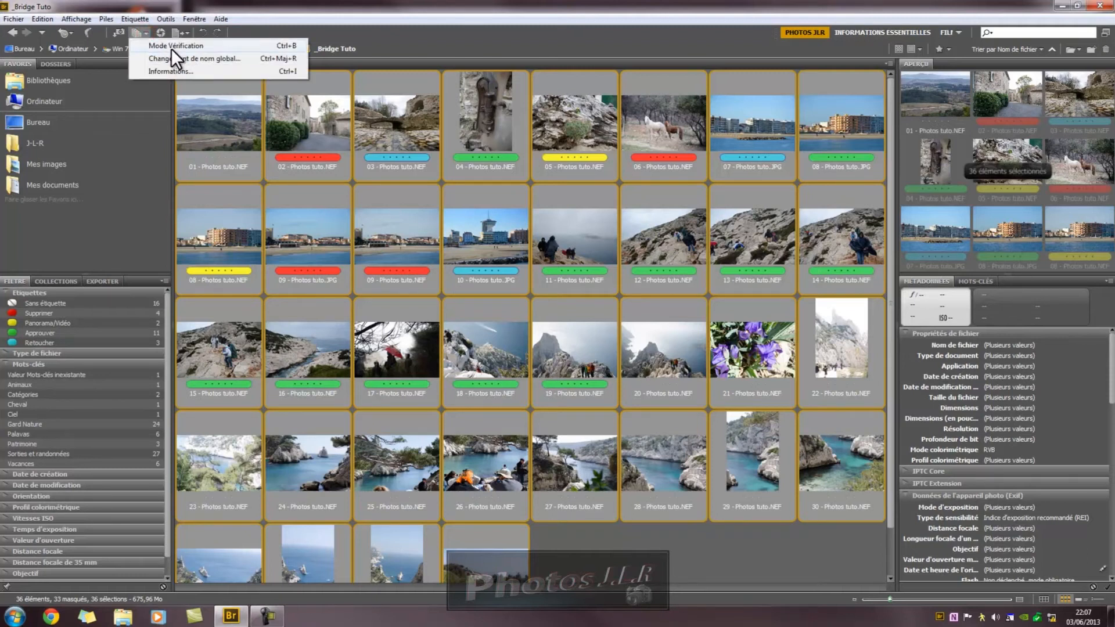
pyautogui.click(375, 46)
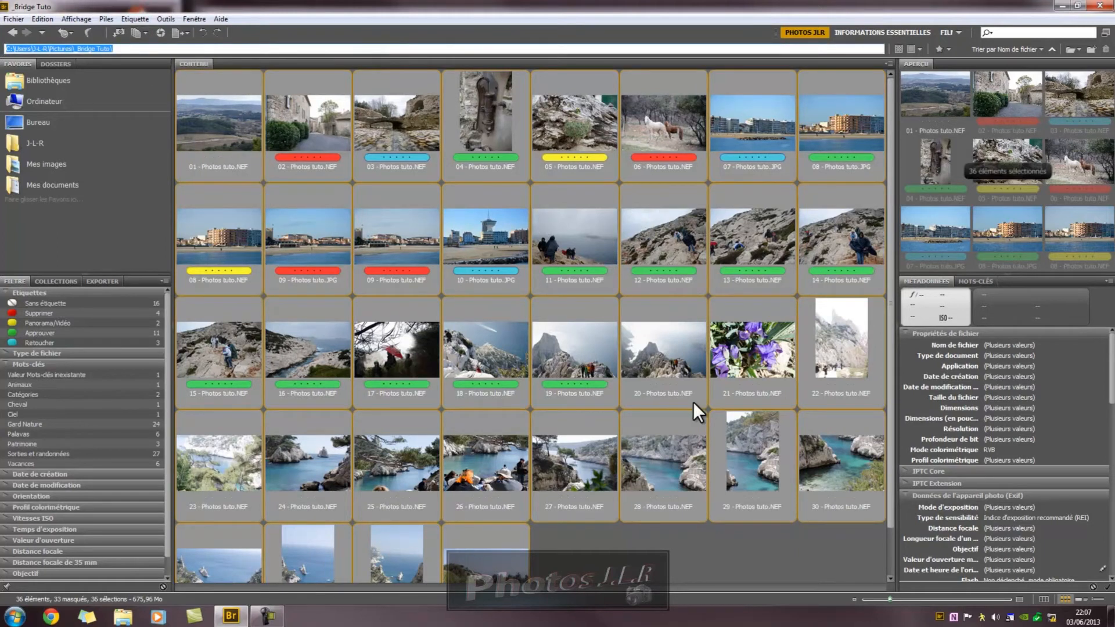
pyautogui.click(671, 351)
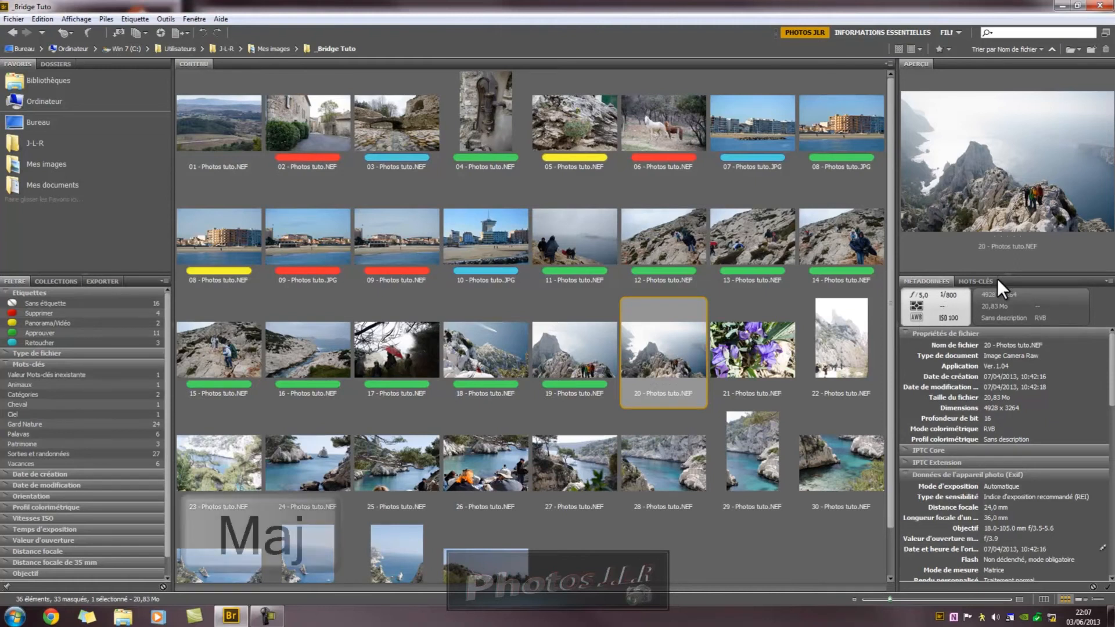
# Open photo 20 full screen and label photos 20 and 22 as Supprimer, 21 as Retoucher and 23 as Approuver
pyautogui.hotkey('shift', 'space')
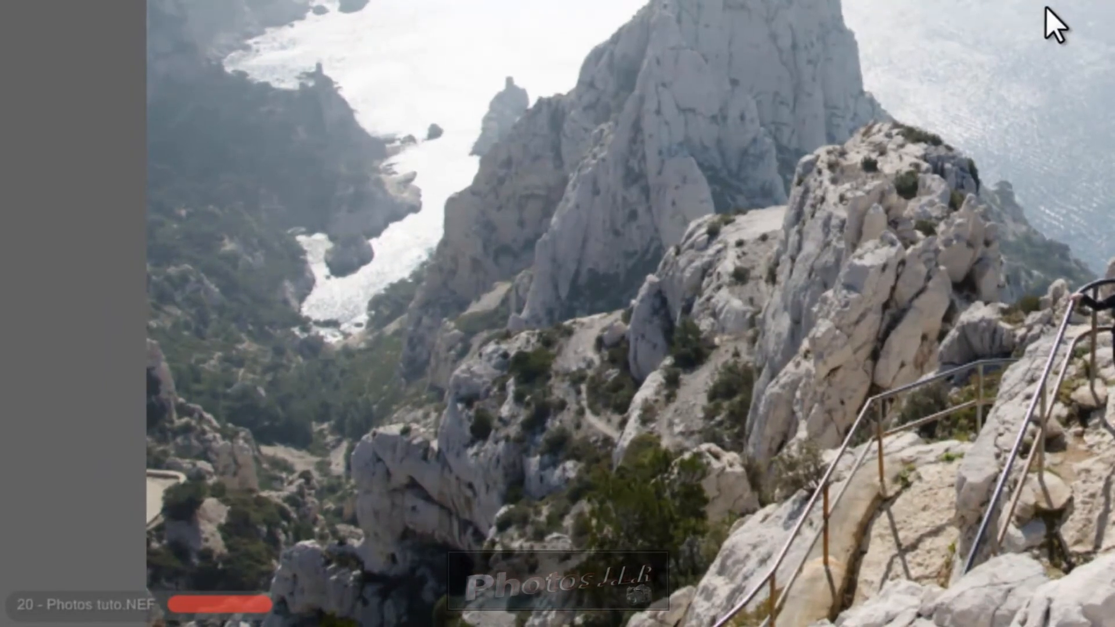
pyautogui.press('Right')
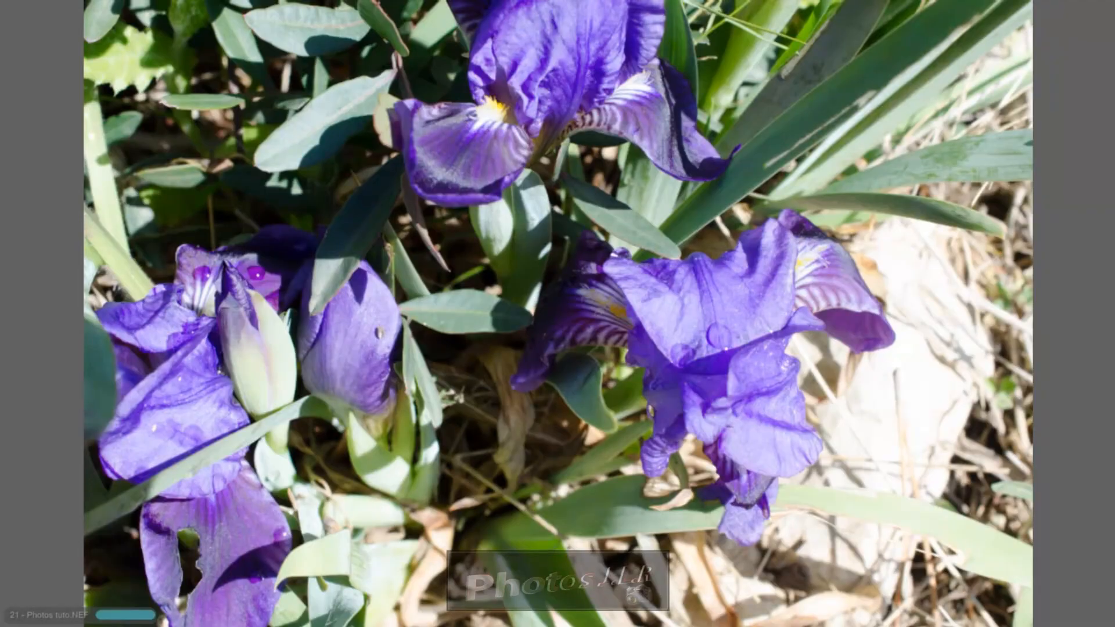
pyautogui.press('Right')
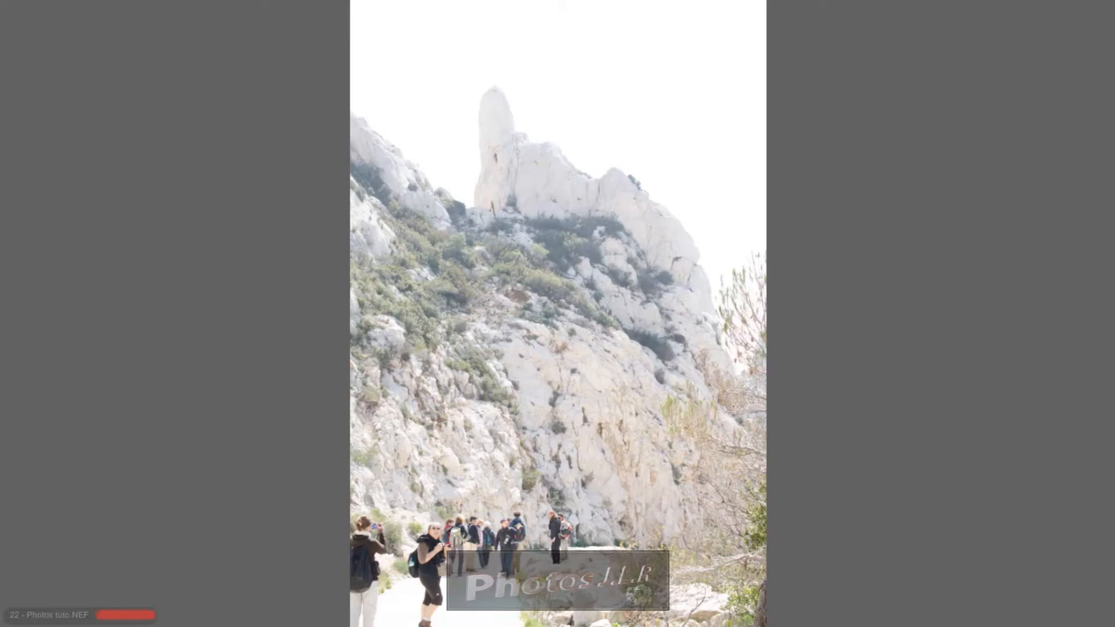
pyautogui.press('Right')
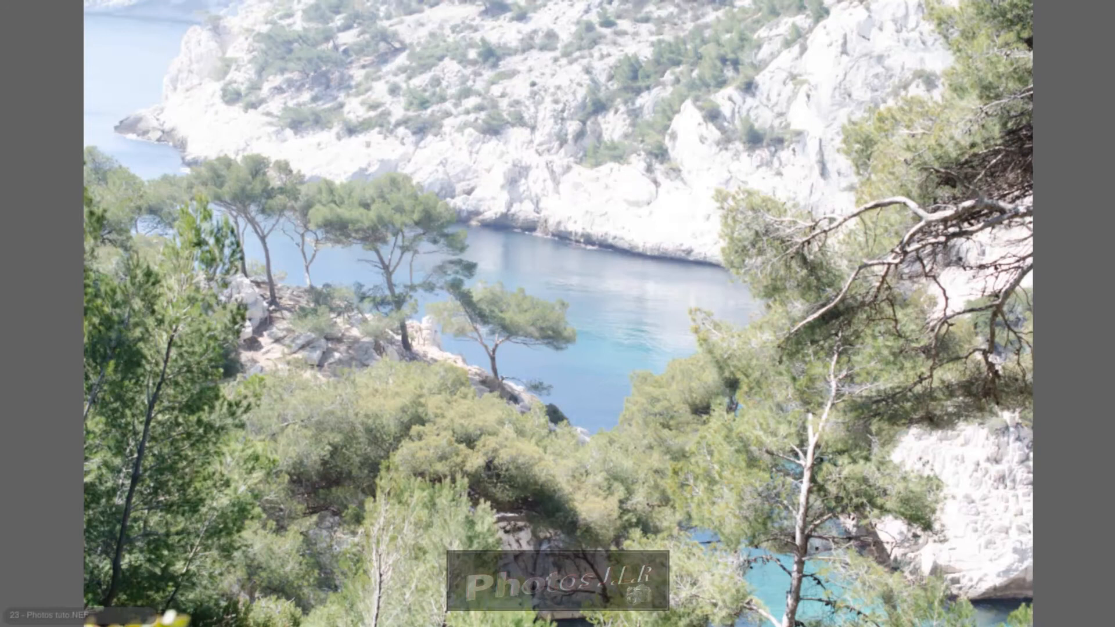
pyautogui.press('Right')
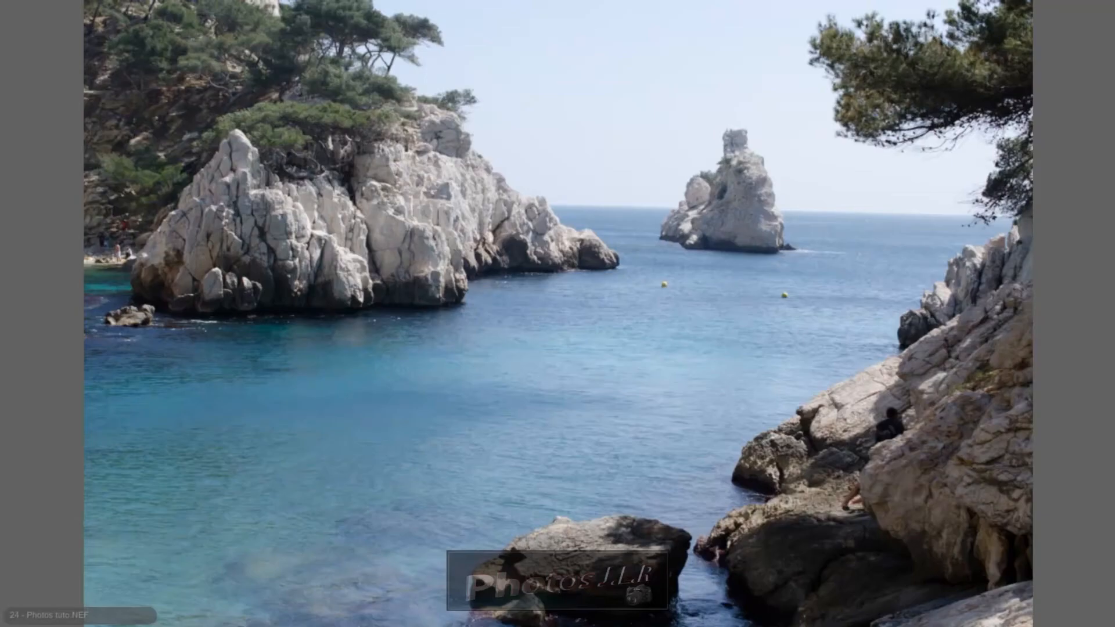
# Label photos 24 through 28 as Approuver while advancing through them full screen
pyautogui.press('Right')
pyautogui.press('Right')
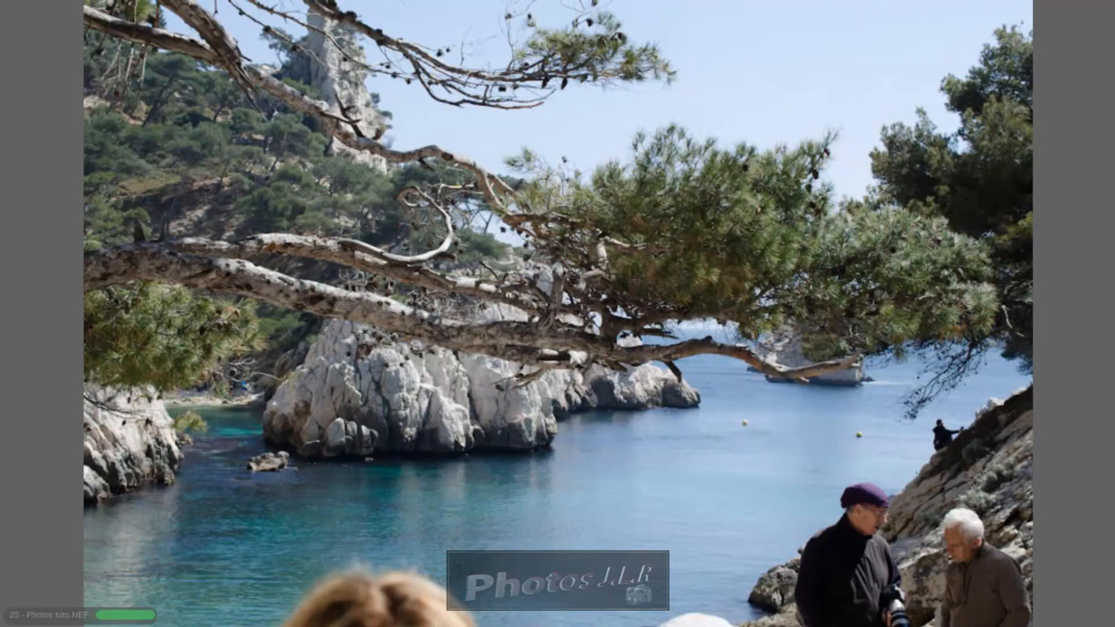
pyautogui.press('Right')
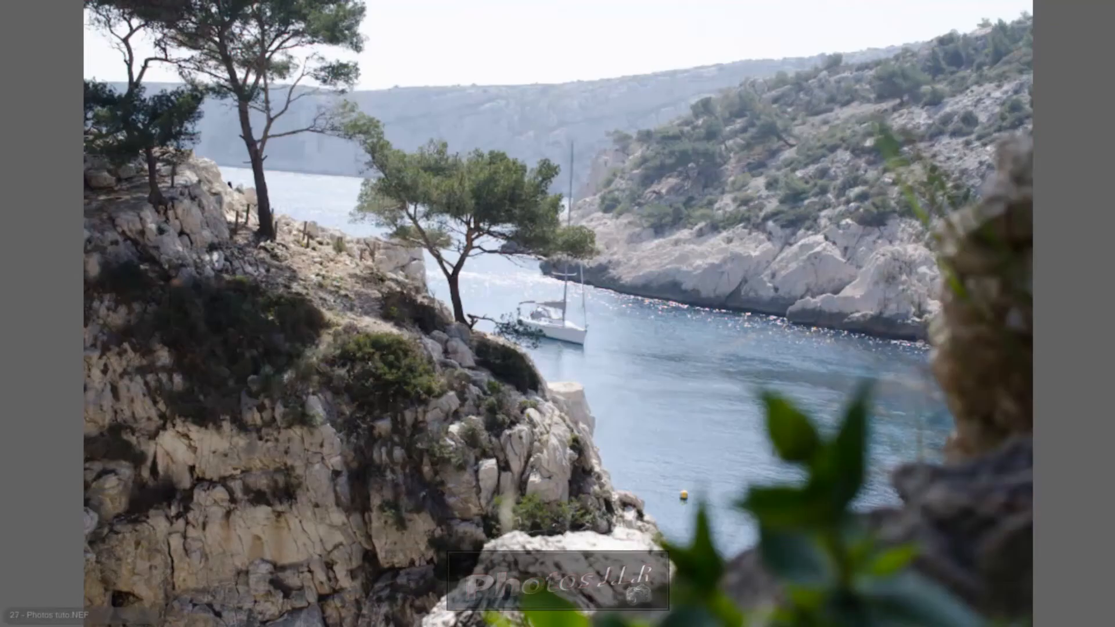
pyautogui.press('Right')
pyautogui.press('Right')
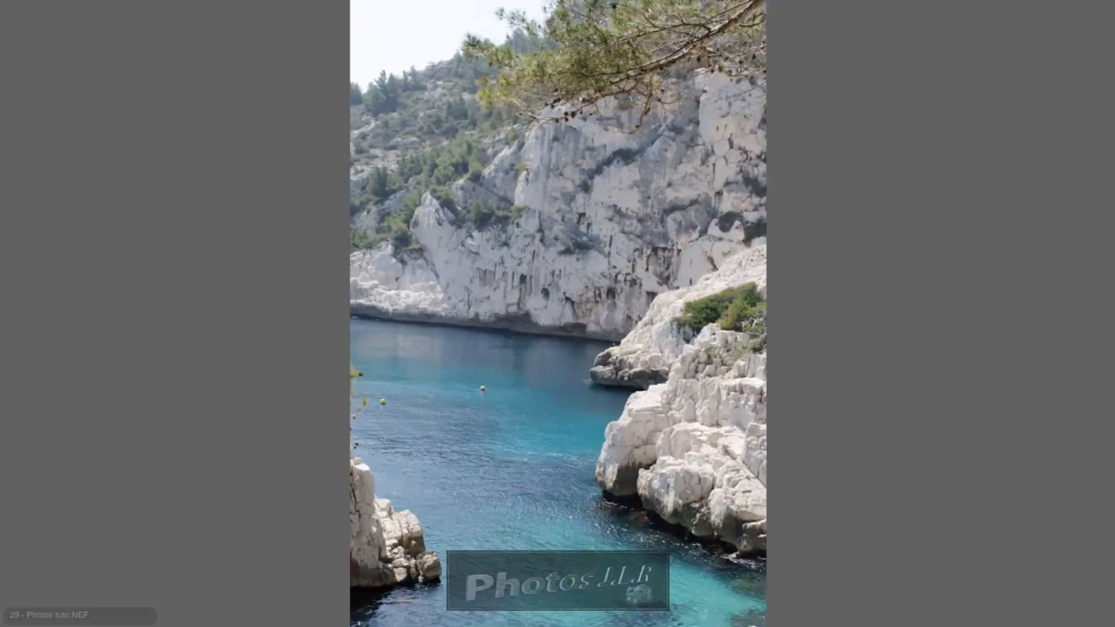
# Label photos 29, 31 and 33 as Retoucher and photos 30, 32 and 34 as Approuver in the full-screen view
pyautogui.press('Right')
pyautogui.press('Right')
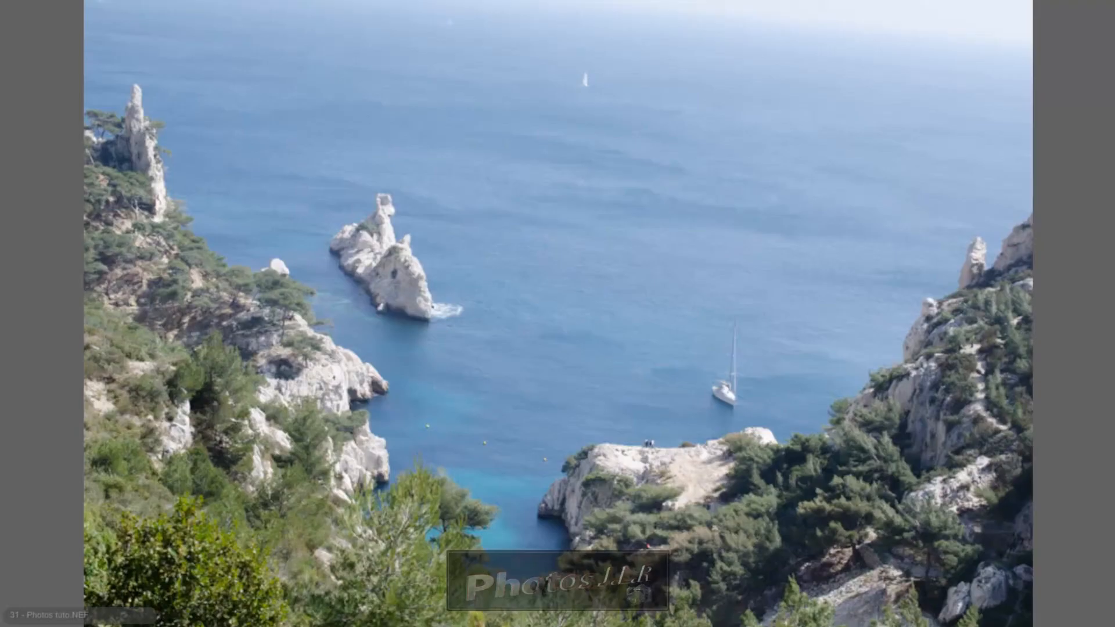
pyautogui.press('Right')
pyautogui.press('Right')
pyautogui.press('Right')
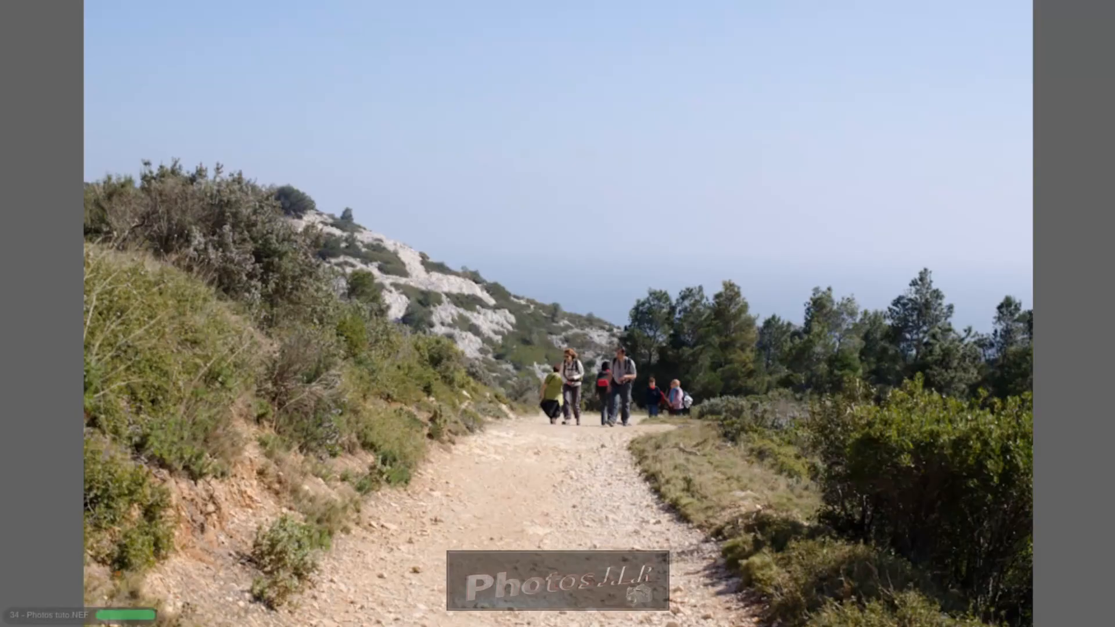
pyautogui.press('Right')
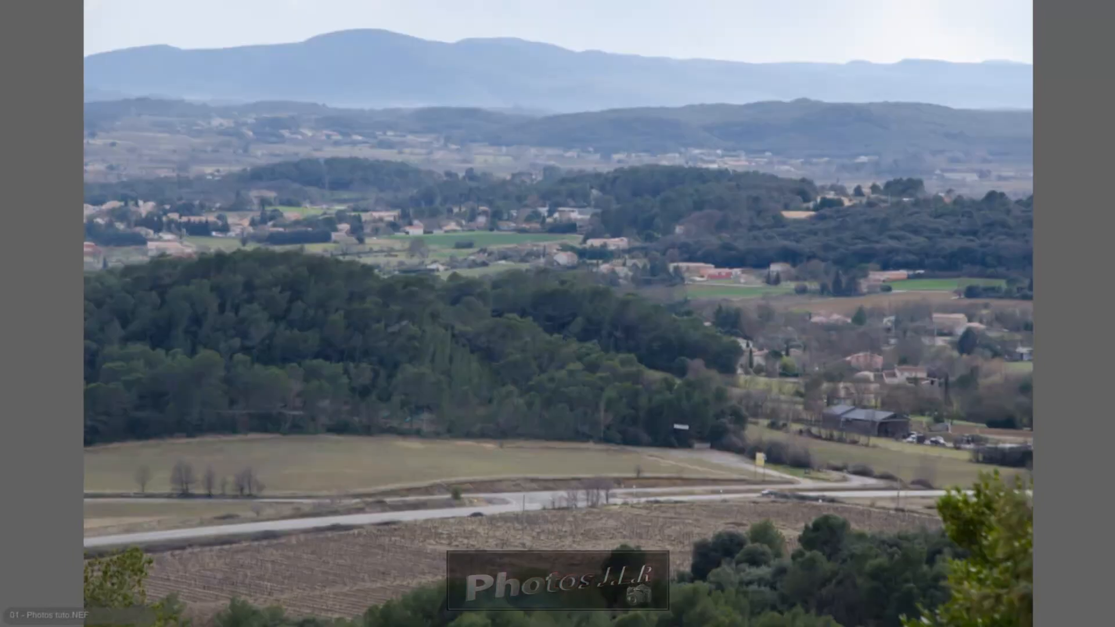
# Label photo 01 as Supprimer, leave the full-screen view and select photo 01 in the folder
pyautogui.press('Right')
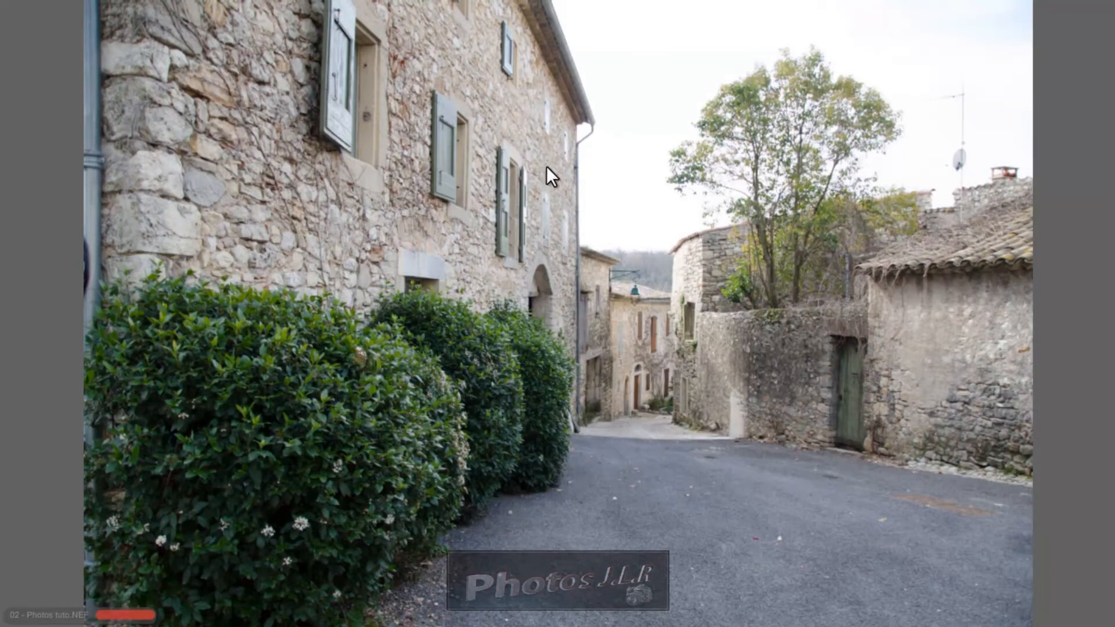
pyautogui.press('space')
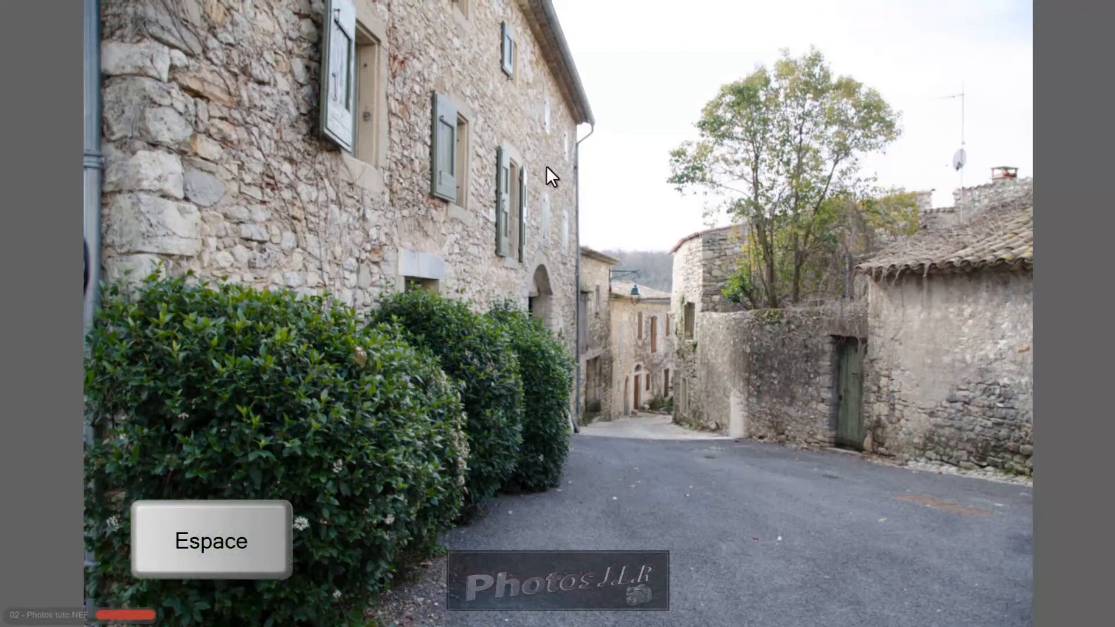
pyautogui.press('Escape')
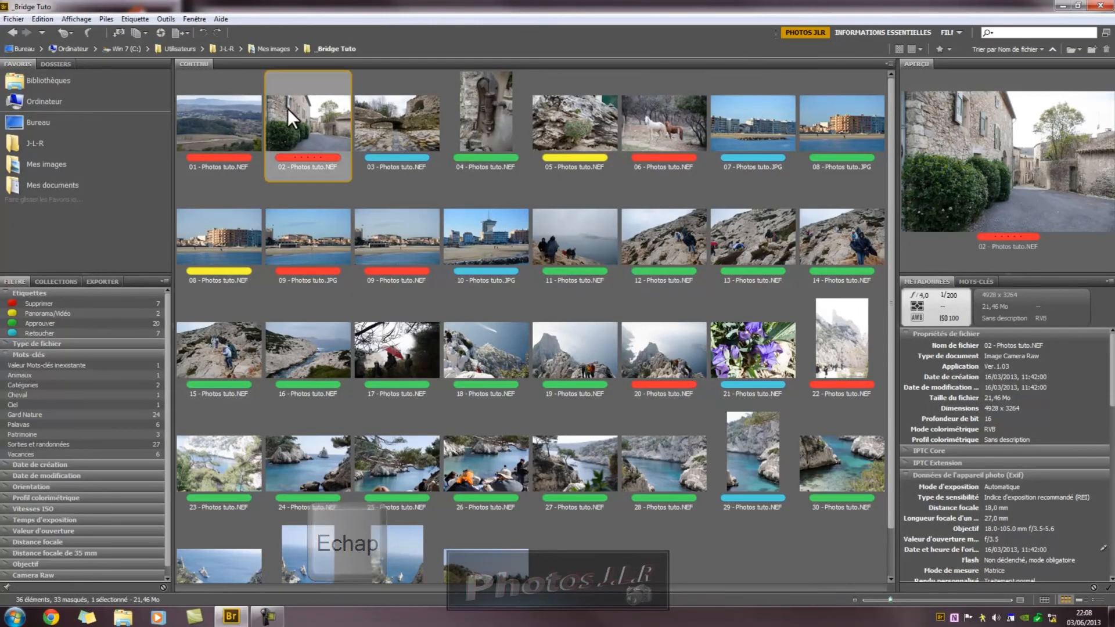
pyautogui.click(214, 114)
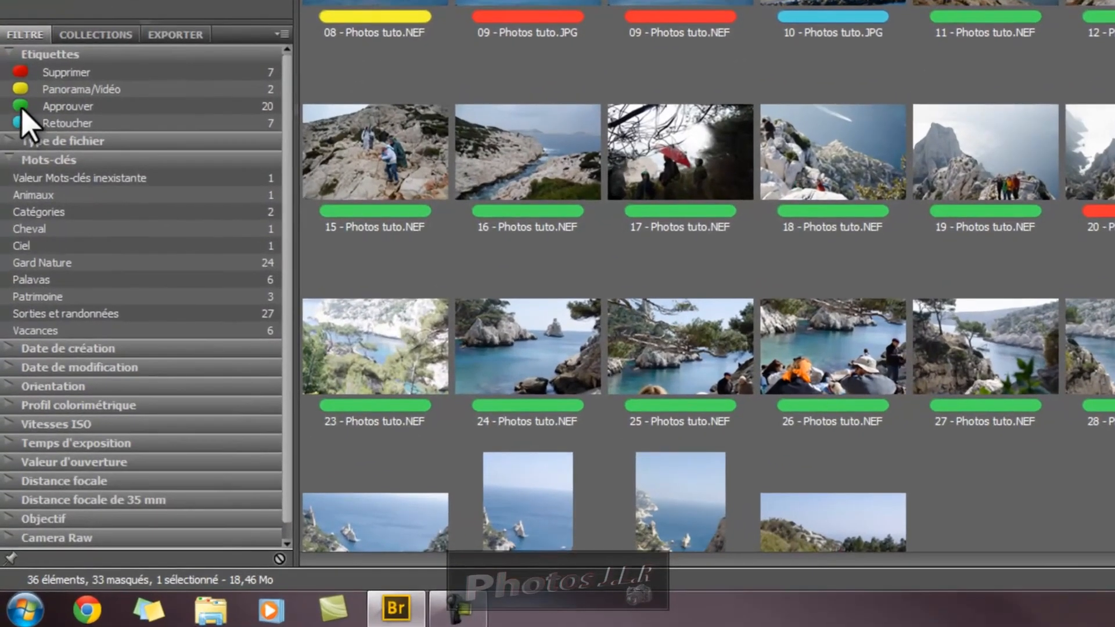
# Filter the folder to the photos labelled Approuver and open 04 - Photos tuto.NEF full screen
pyautogui.click(18, 109)
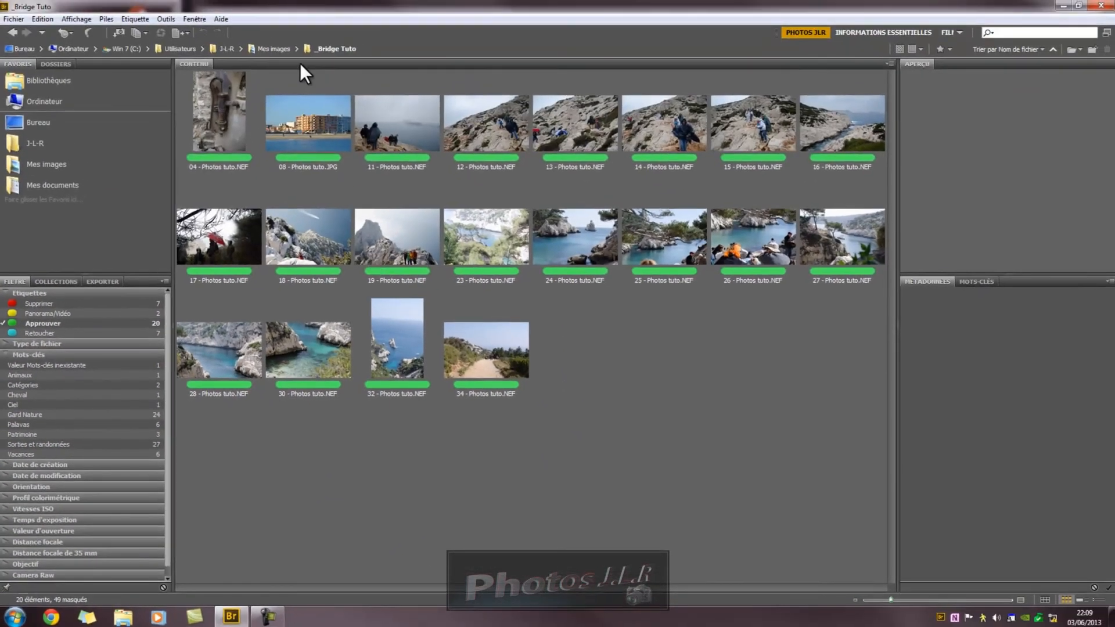
pyautogui.click(225, 103)
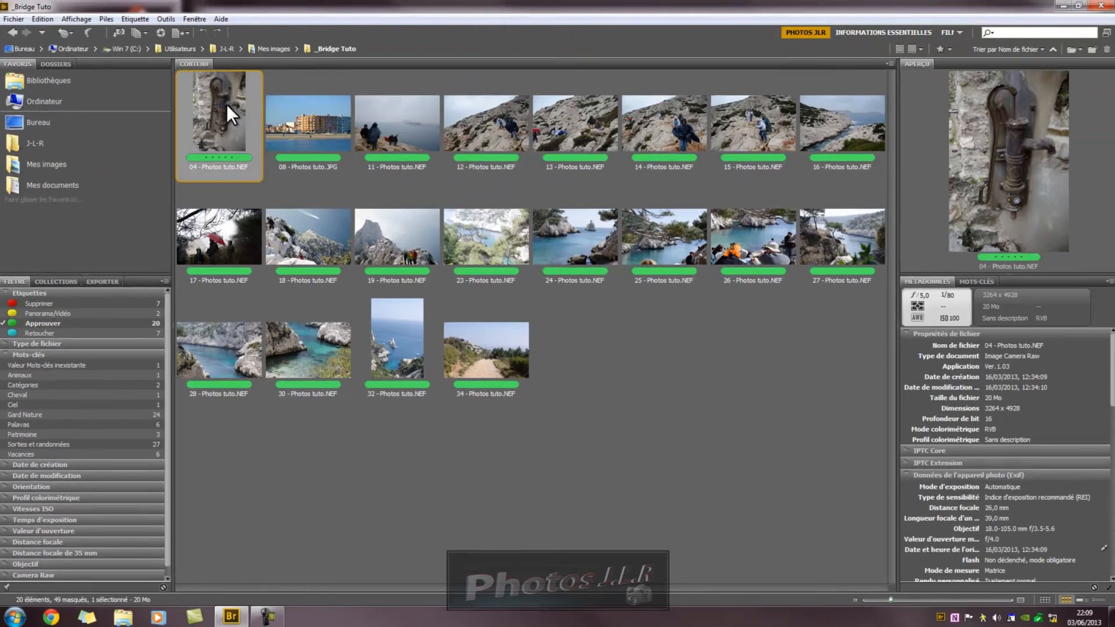
pyautogui.press('space')
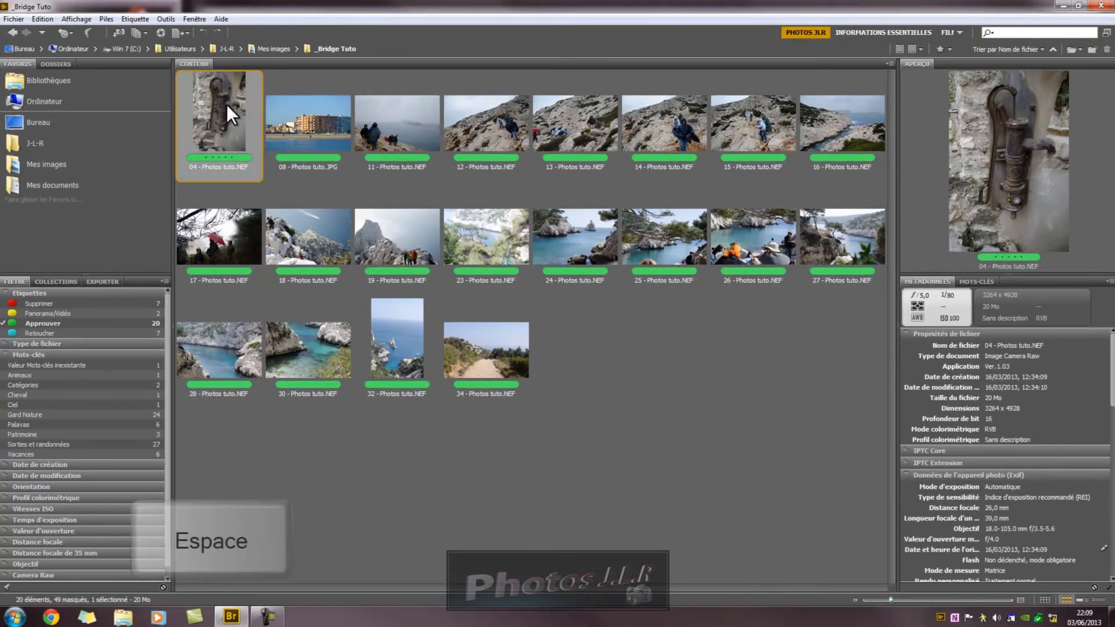